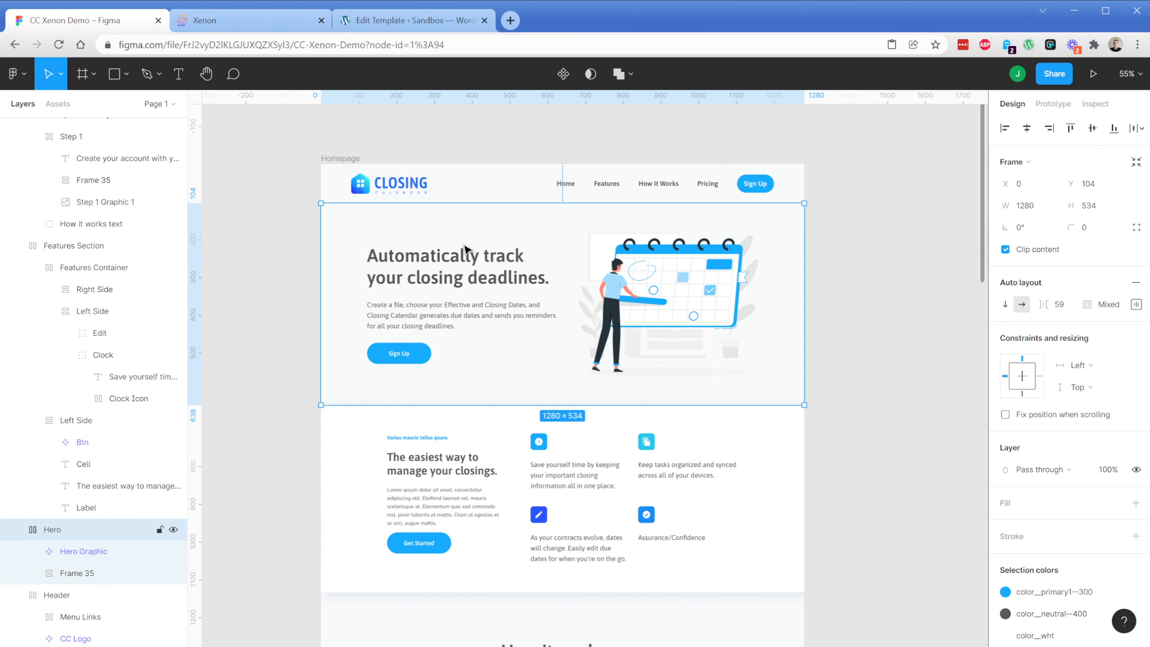
Copy the document ID from the Figma file's web address and switch to the Xenon web app
left_click(634, 289)
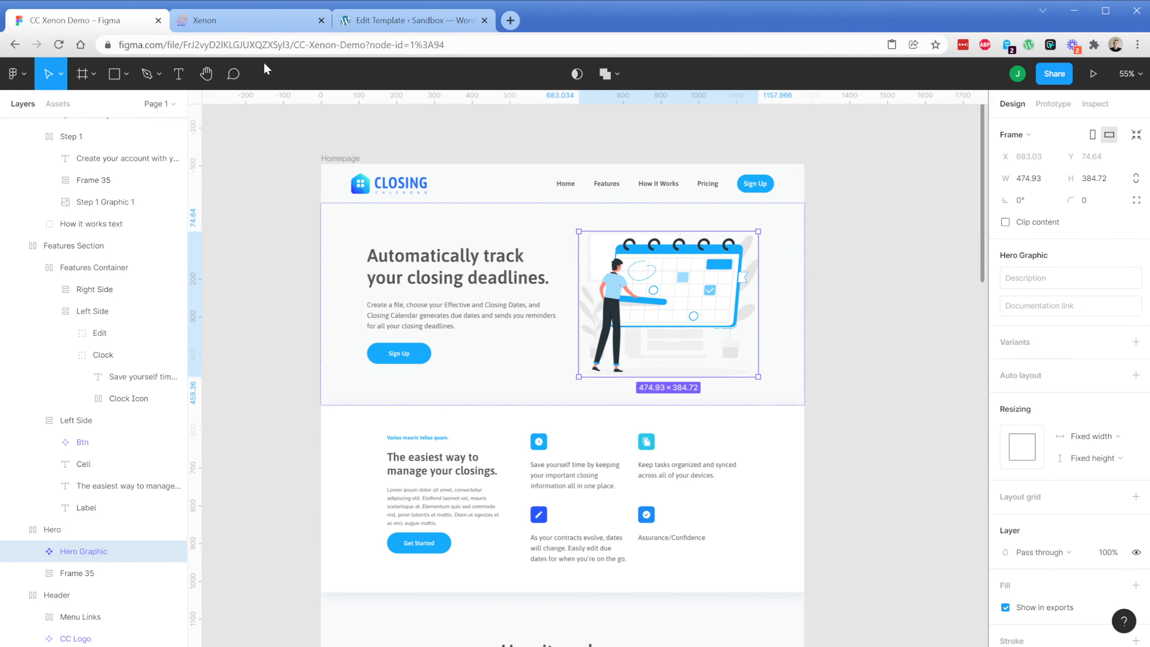
double_click(246, 43)
key("ctrl+c")
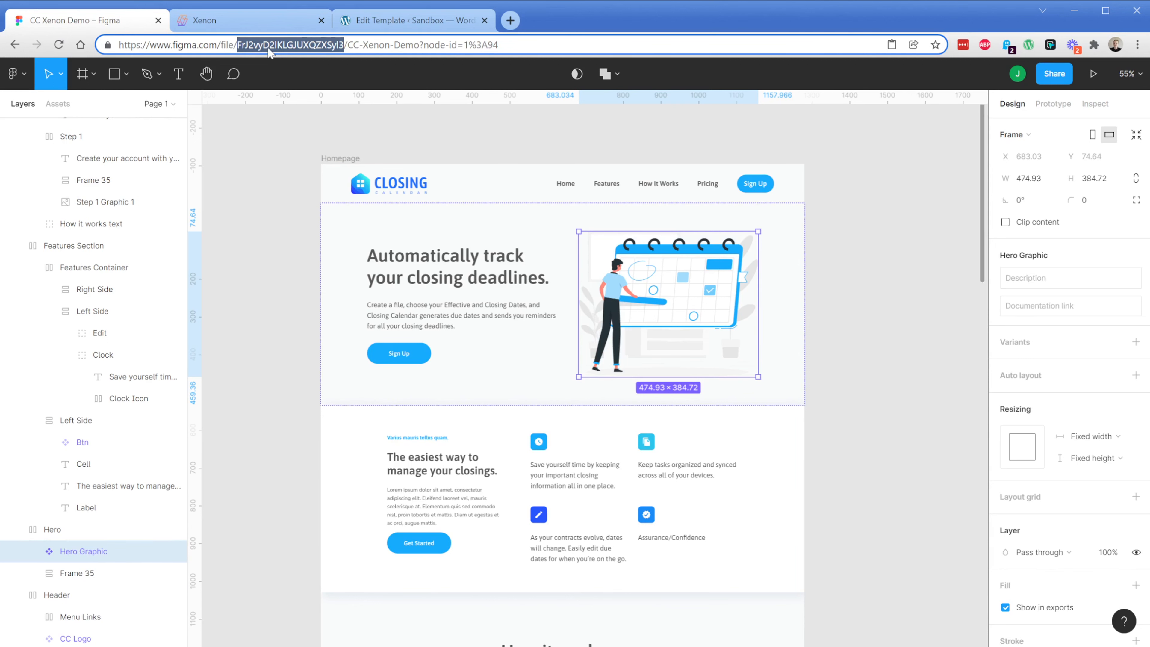
left_click(254, 29)
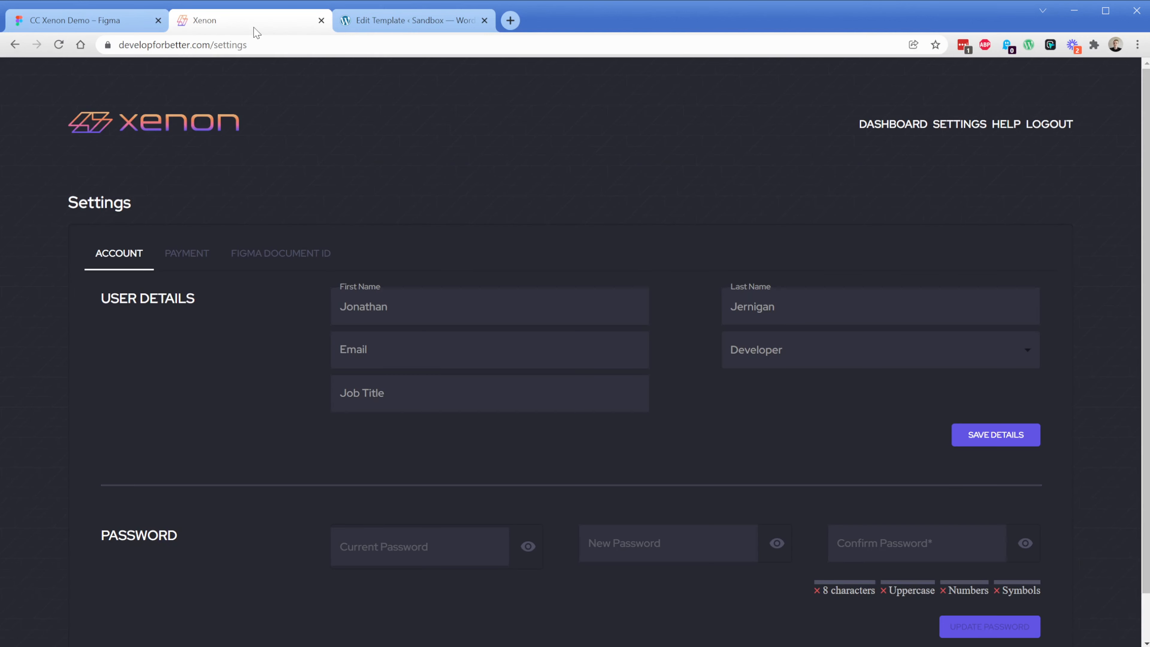
Replace the Figma Document Id in Xenon's settings with the copied ID and update the document
left_click(949, 128)
left_click(297, 257)
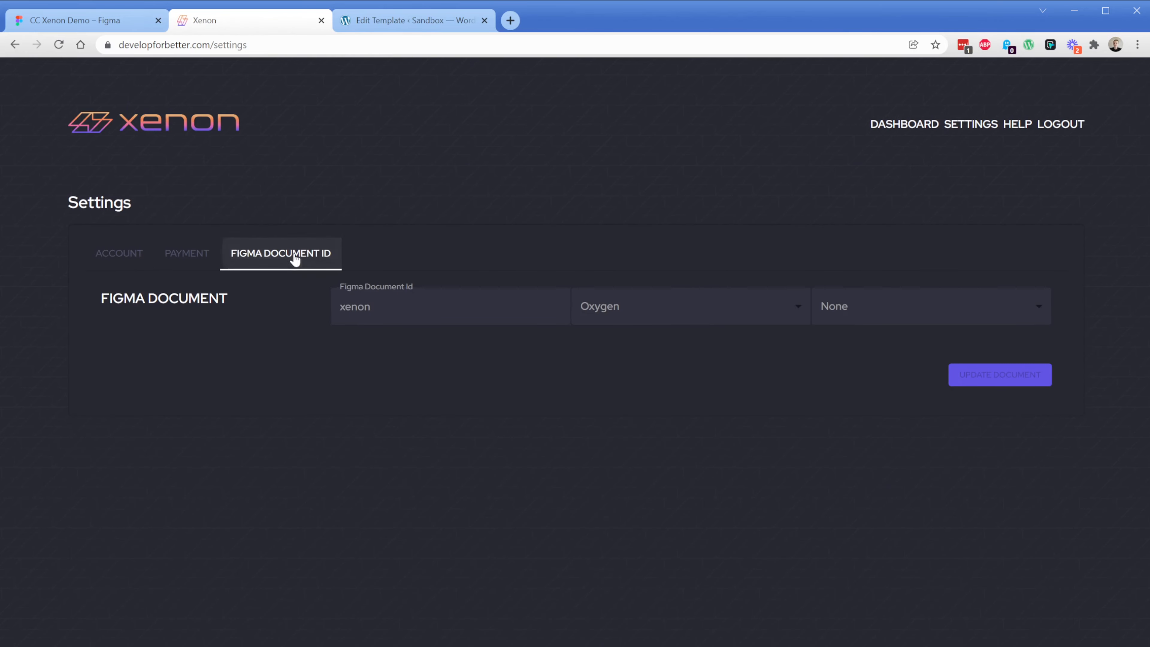
left_click(410, 311)
key("ctrl+a")
key("ctrl+v")
left_click(980, 378)
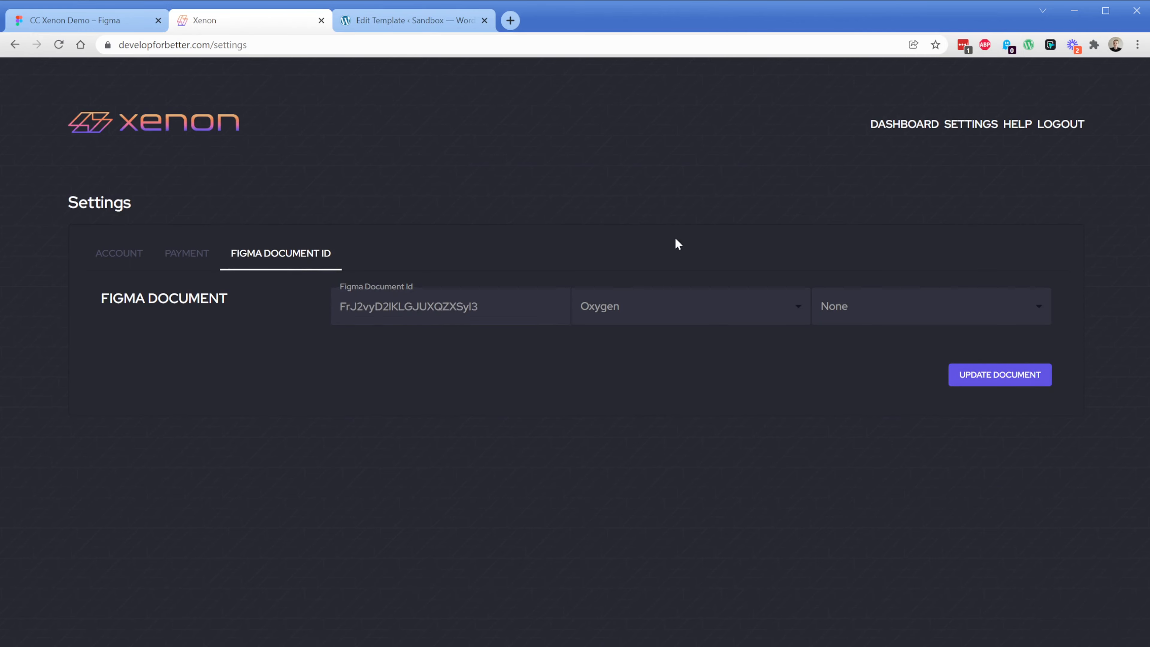
From the Xenon dashboard, select all elements of CC Xenon Demo for conversion and exclude Page 1
left_click(902, 125)
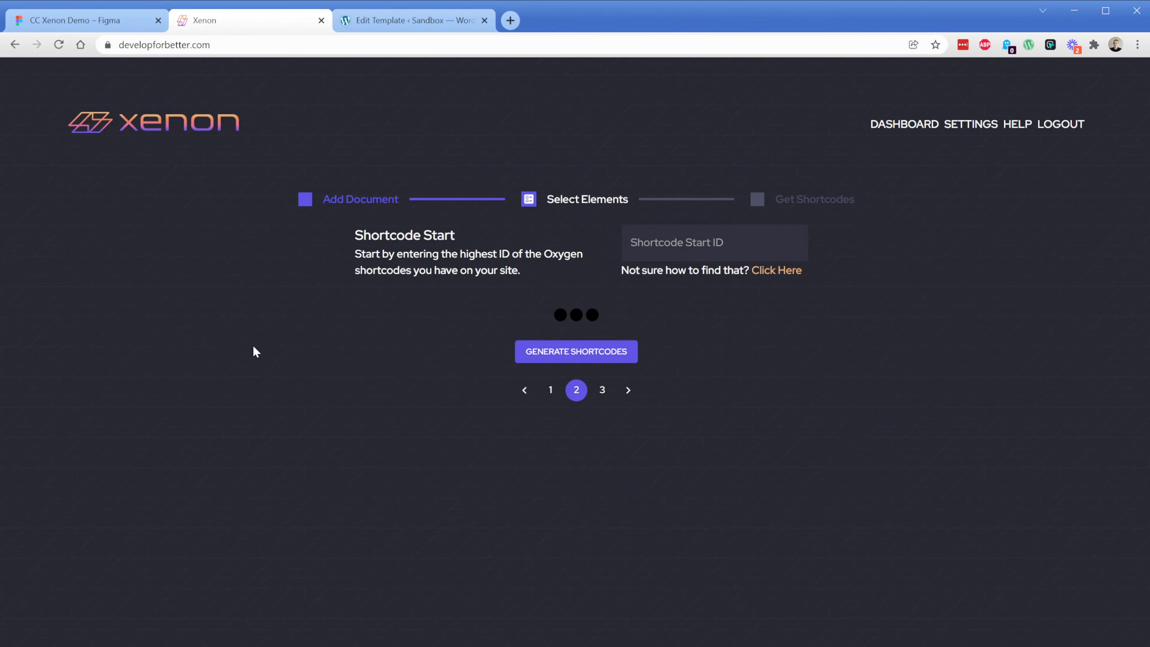
scroll(251, 345, "down", 2)
left_click(769, 272)
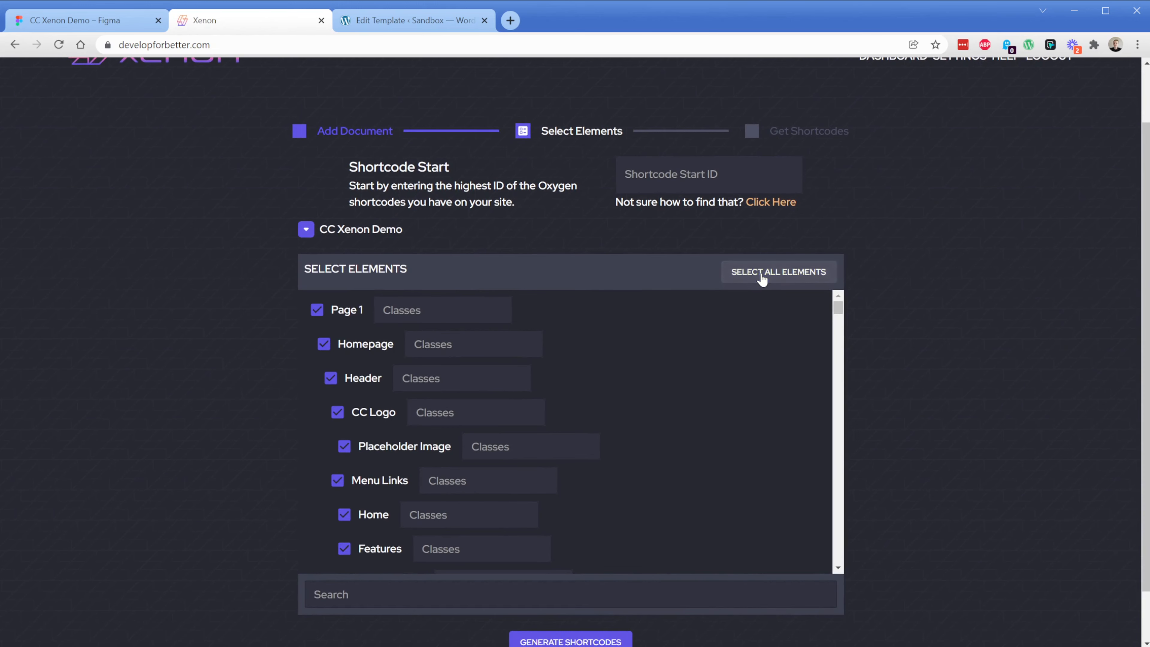
left_click(317, 311)
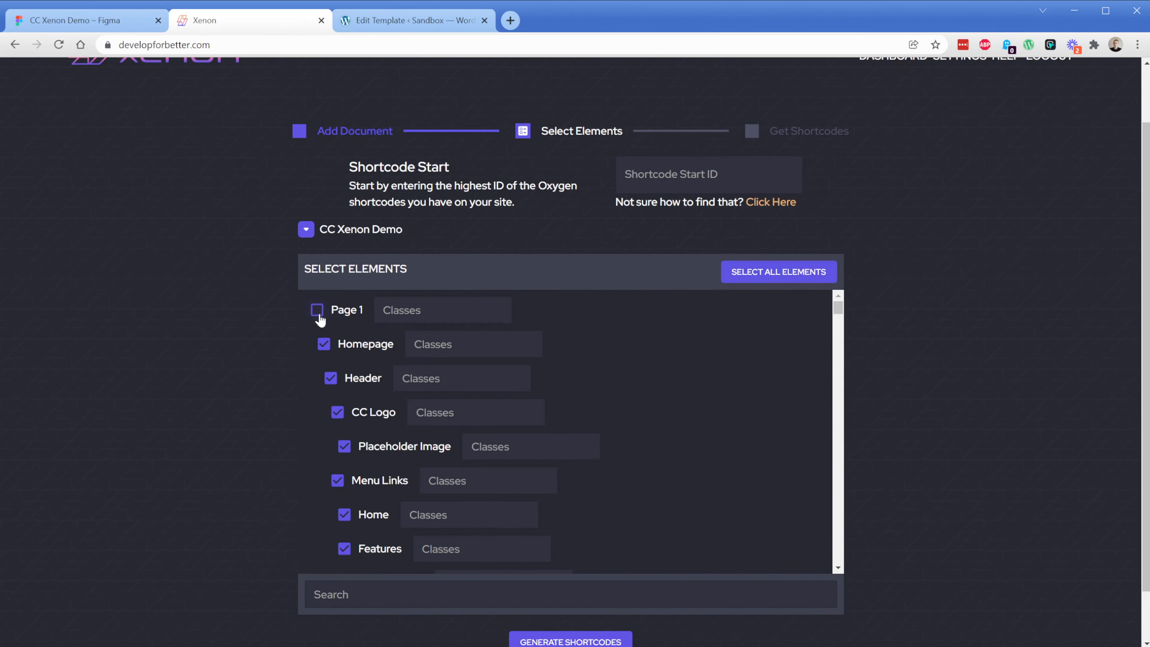
Generate the shortcodes for the selected elements and copy them to the clipboard
scroll(256, 372, "down", 1)
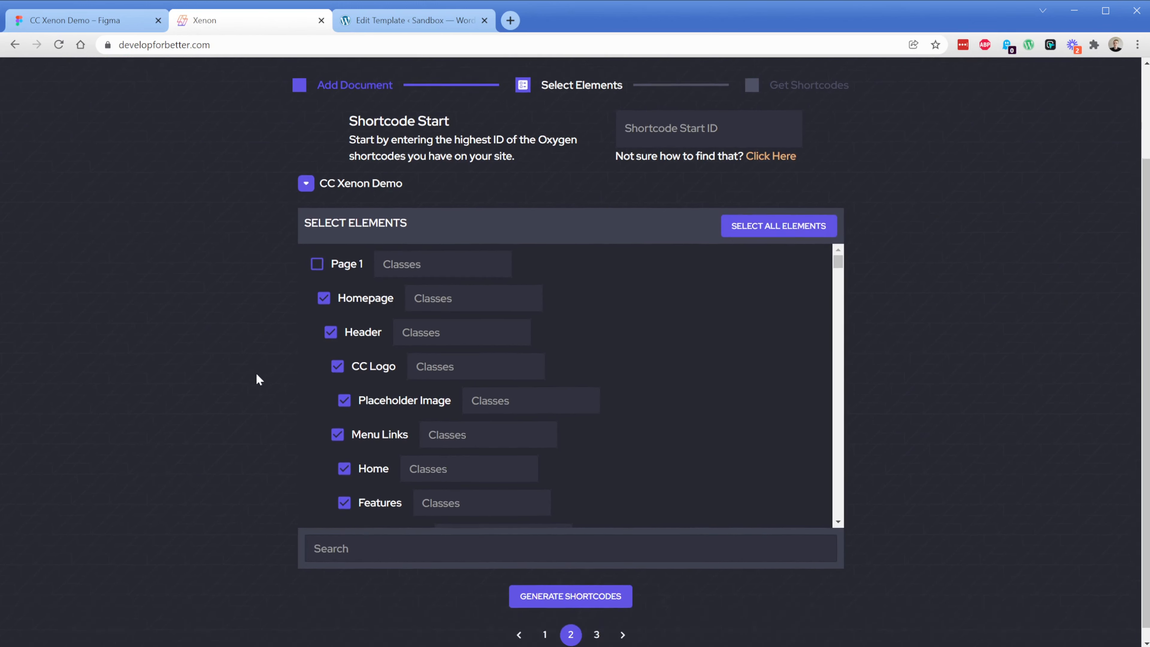
left_click(572, 587)
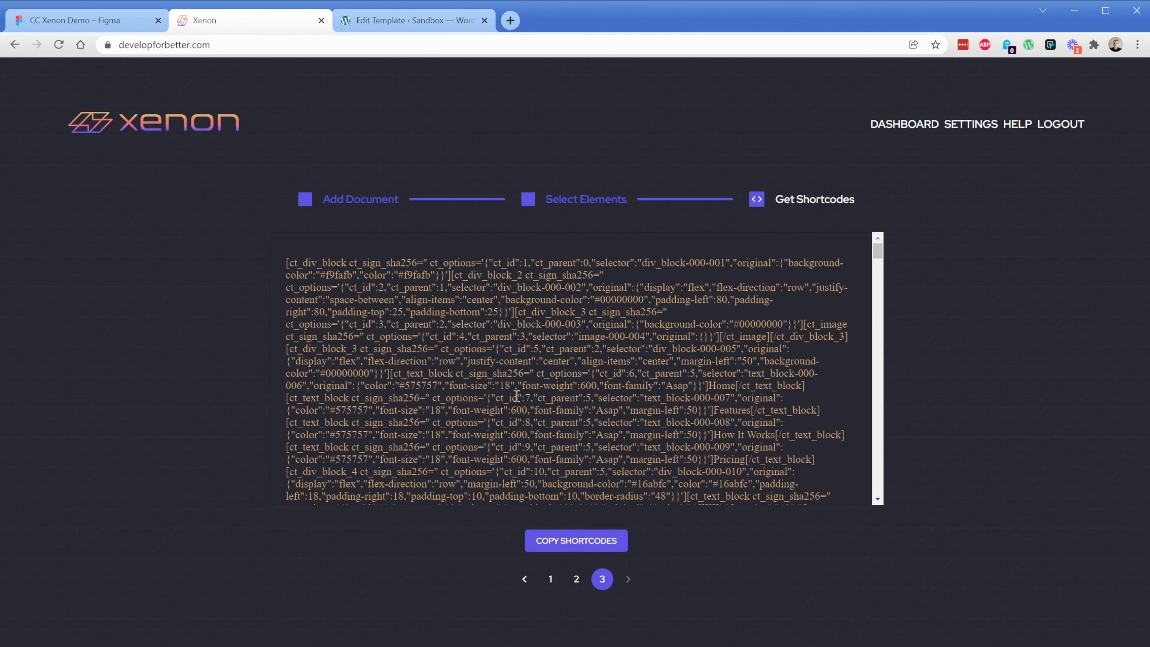
left_click(517, 396)
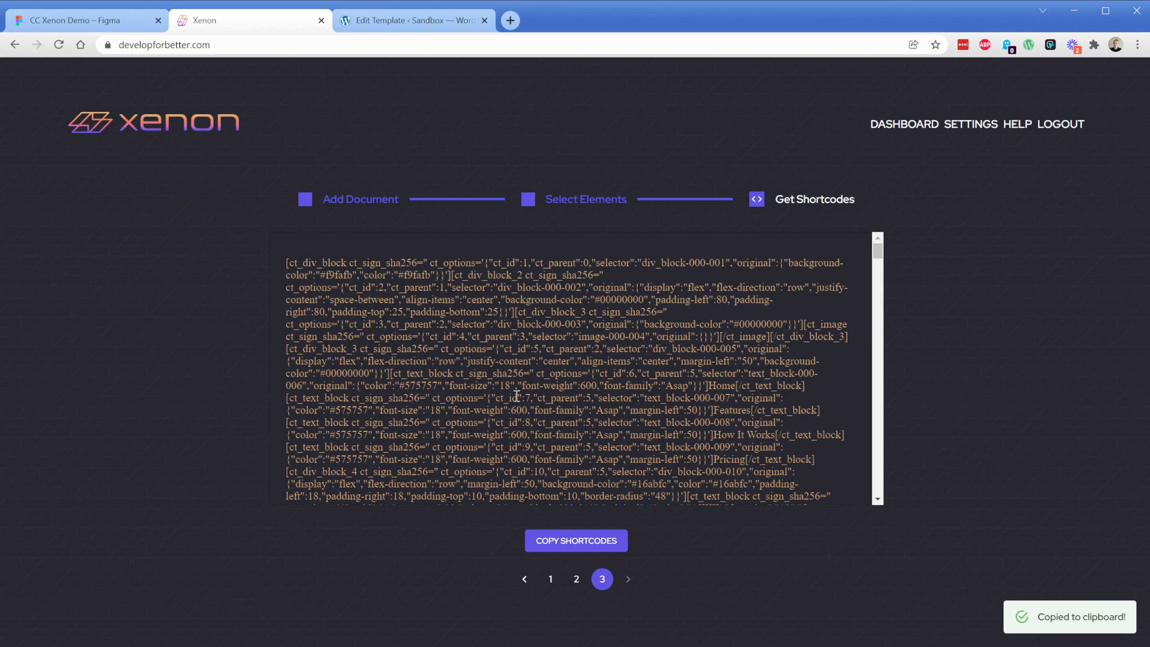
Switch to WordPress, paste the copied shortcodes into the Sitwide template's shortcodes field and update the template
left_click(411, 22)
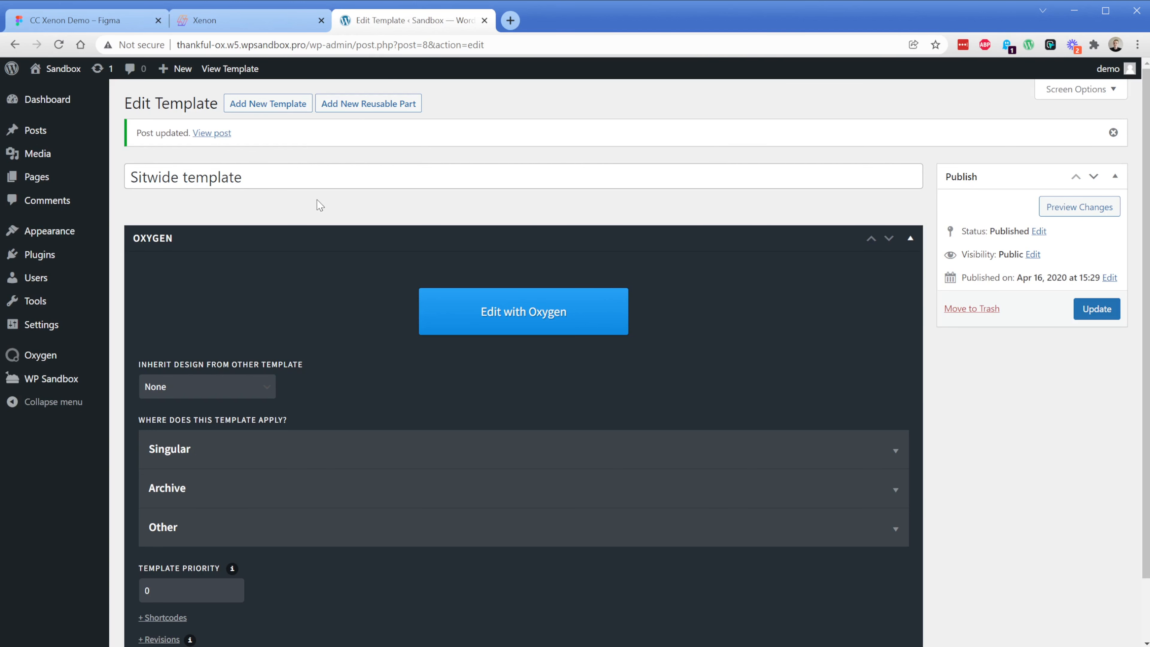
scroll(281, 419, "down", 2)
left_click(174, 548)
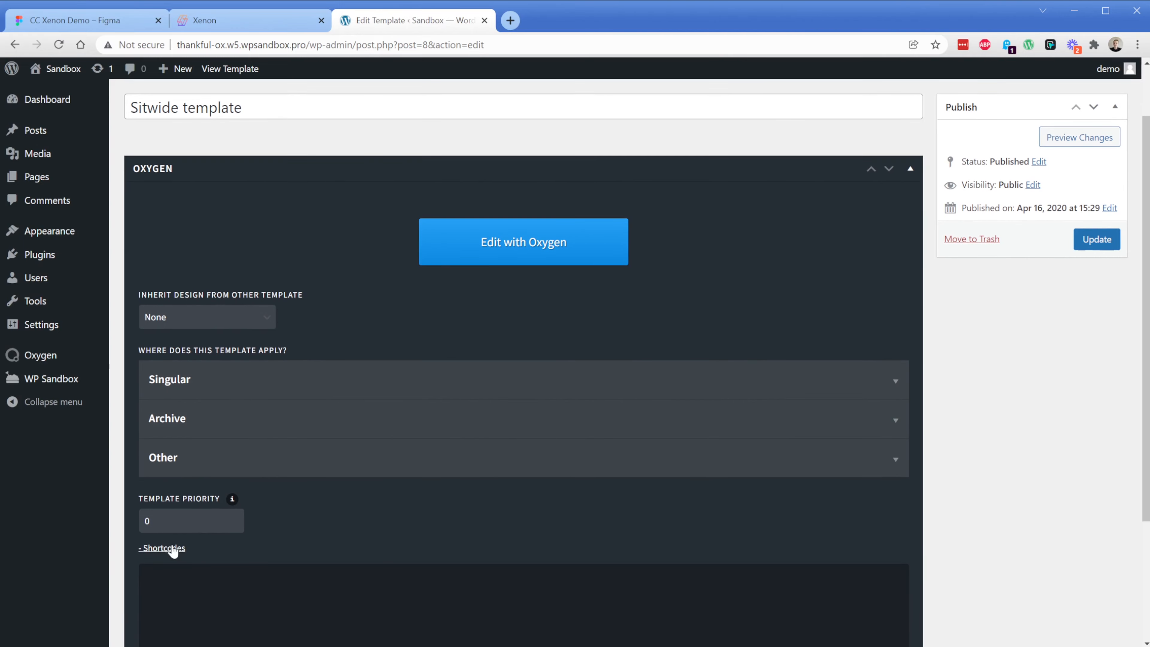
scroll(298, 475, "down", 4)
left_click(316, 442)
key("ctrl+v")
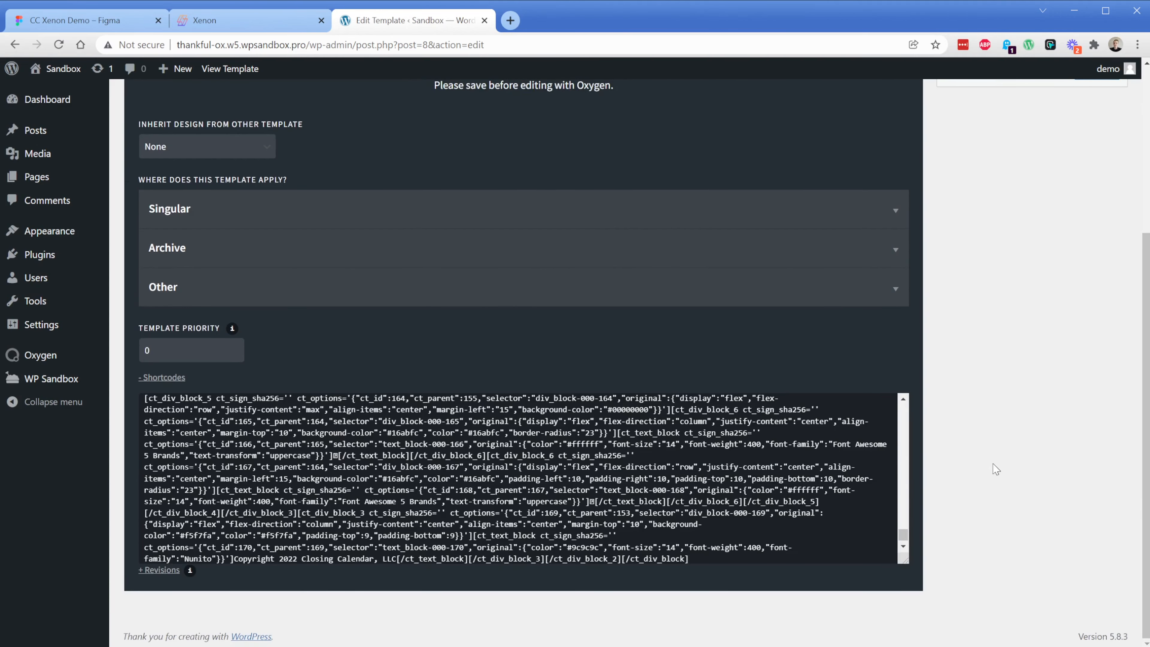
scroll(1008, 496, "up", 6)
left_click(1096, 310)
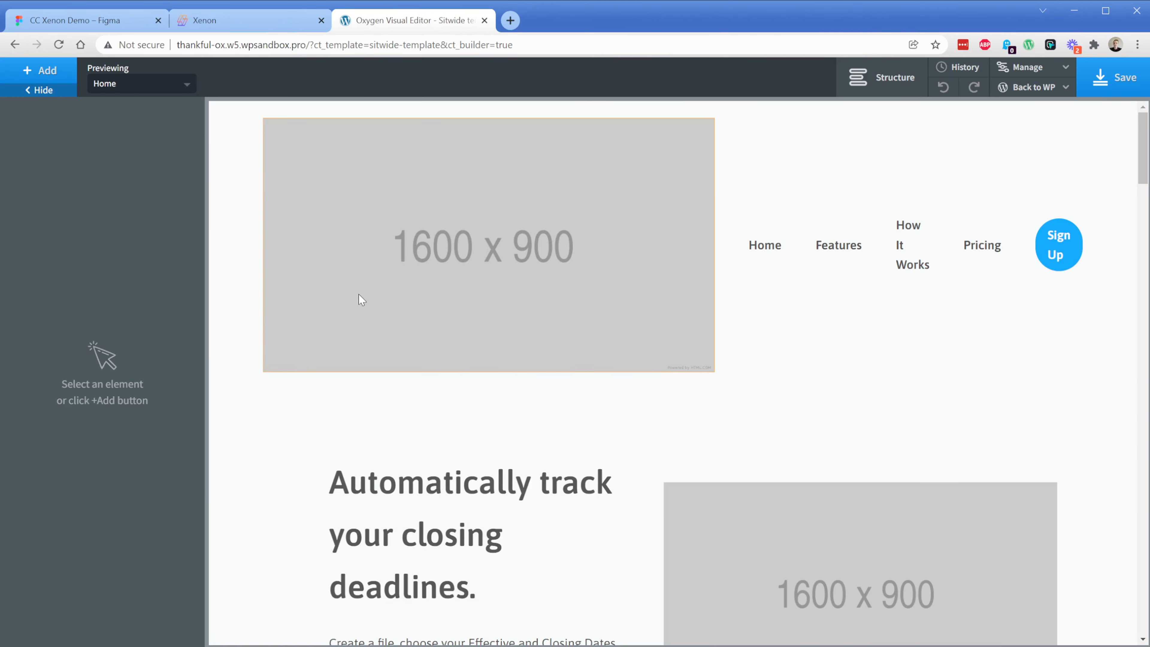
Replace the header's placeholder image with CC-Logo.png from the media library and set its width to 200 px
left_click(366, 288)
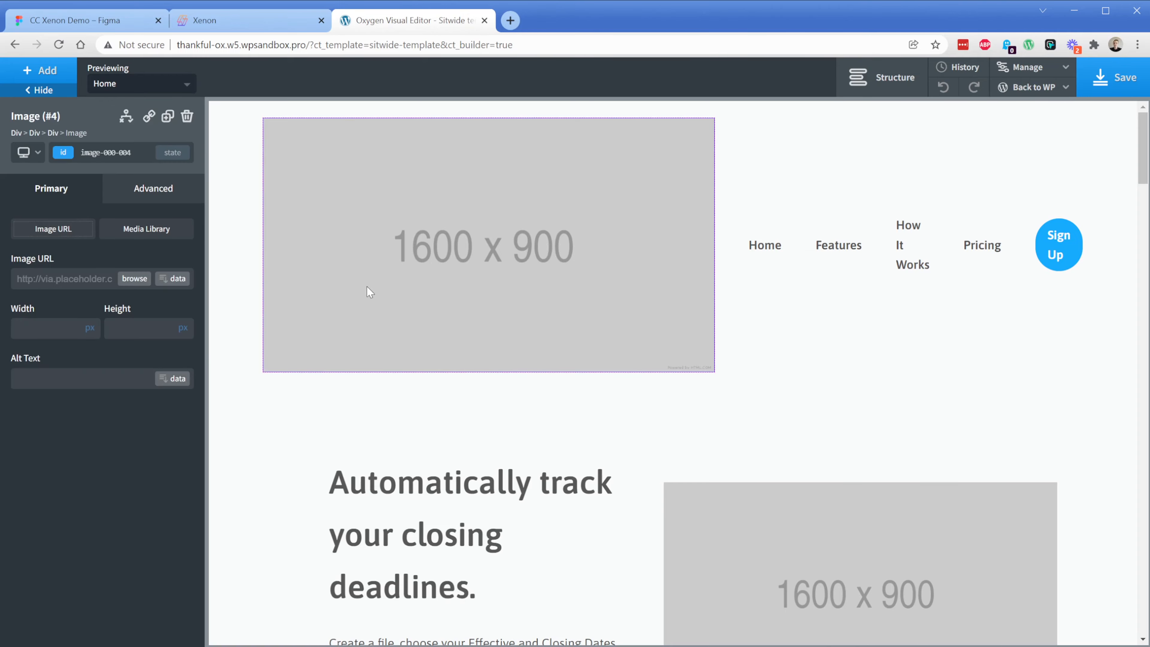
left_click(132, 277)
left_click(171, 249)
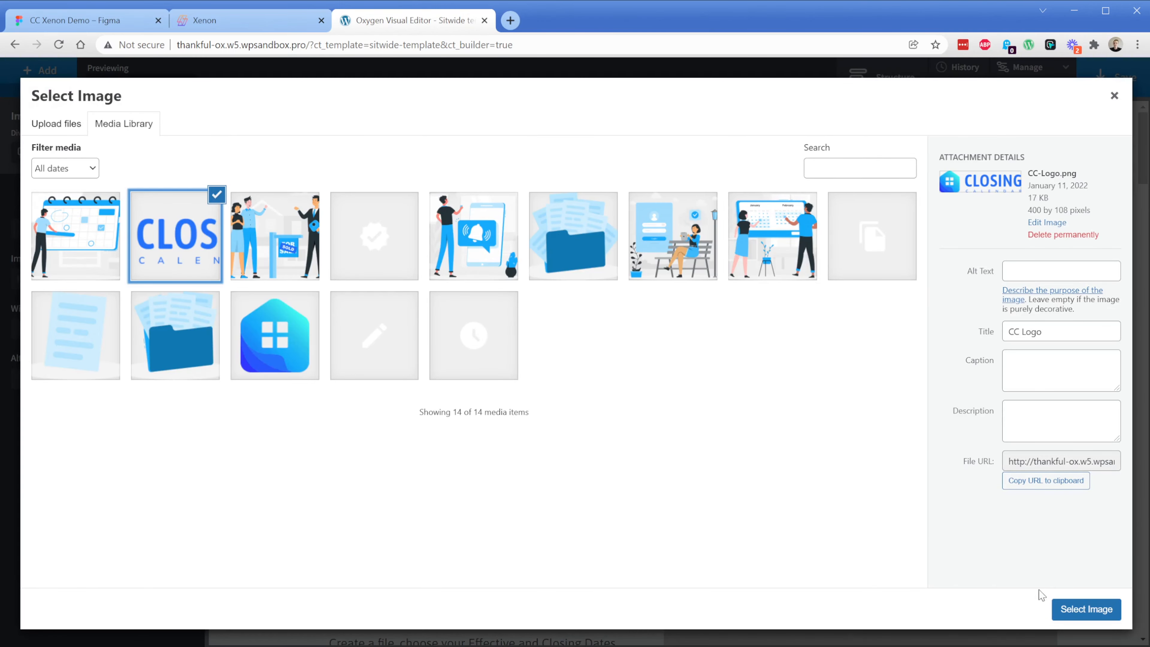
left_click(1080, 609)
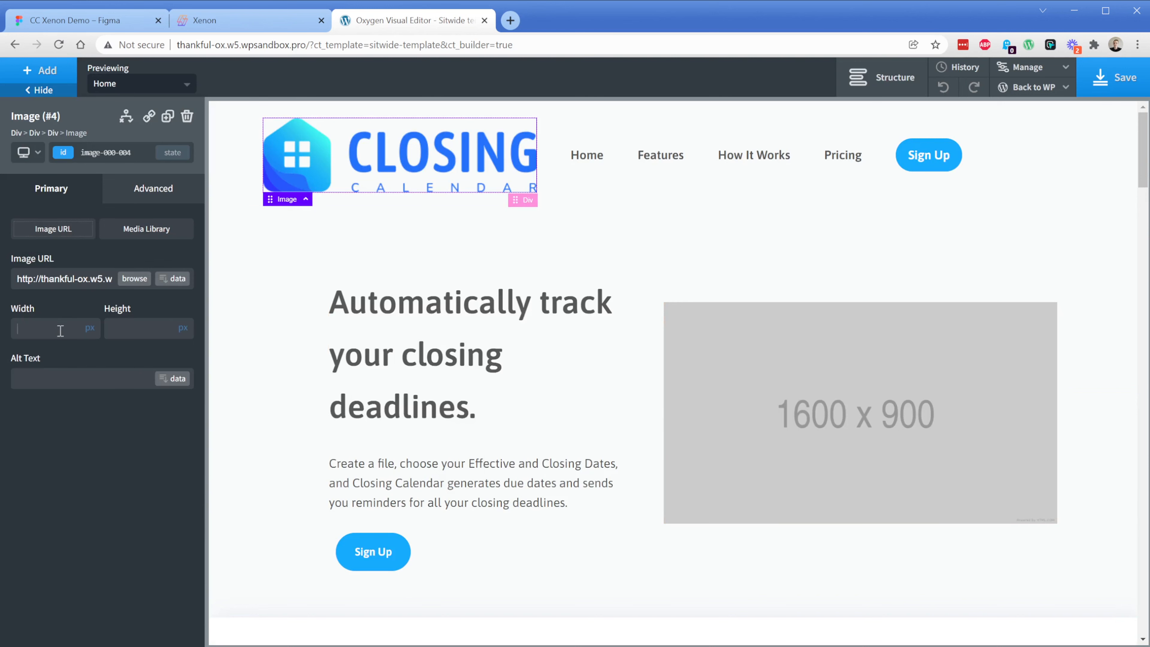
left_click(59, 329)
type("200")
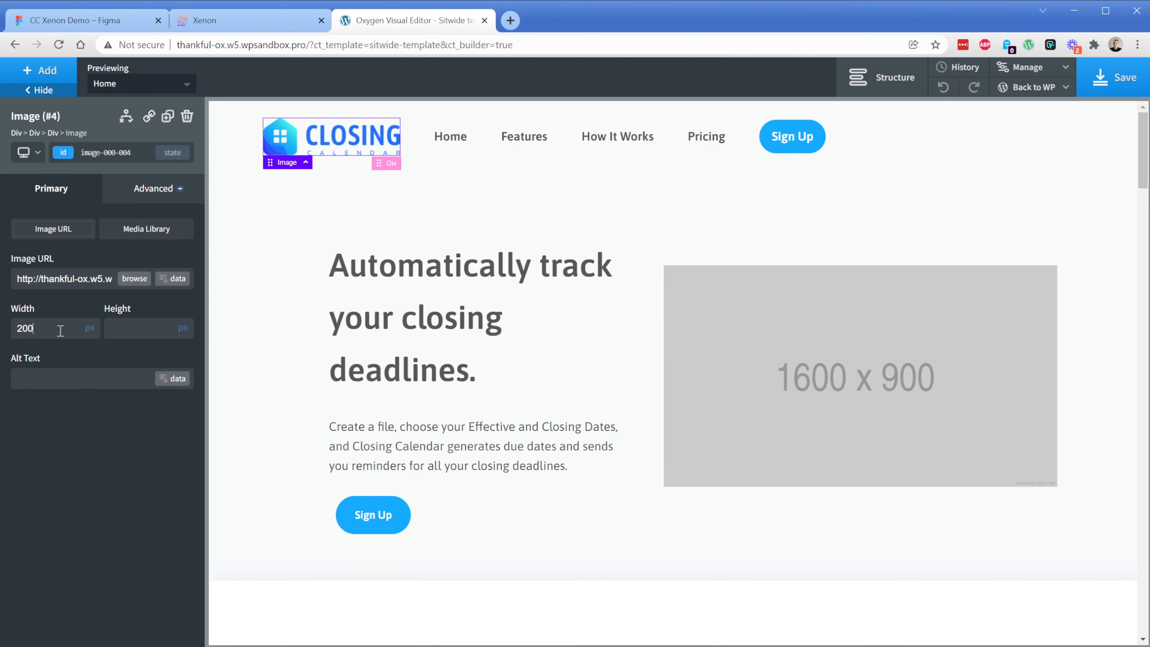
Set the width of the header div holding the logo and menu links to 100%
left_click(450, 159)
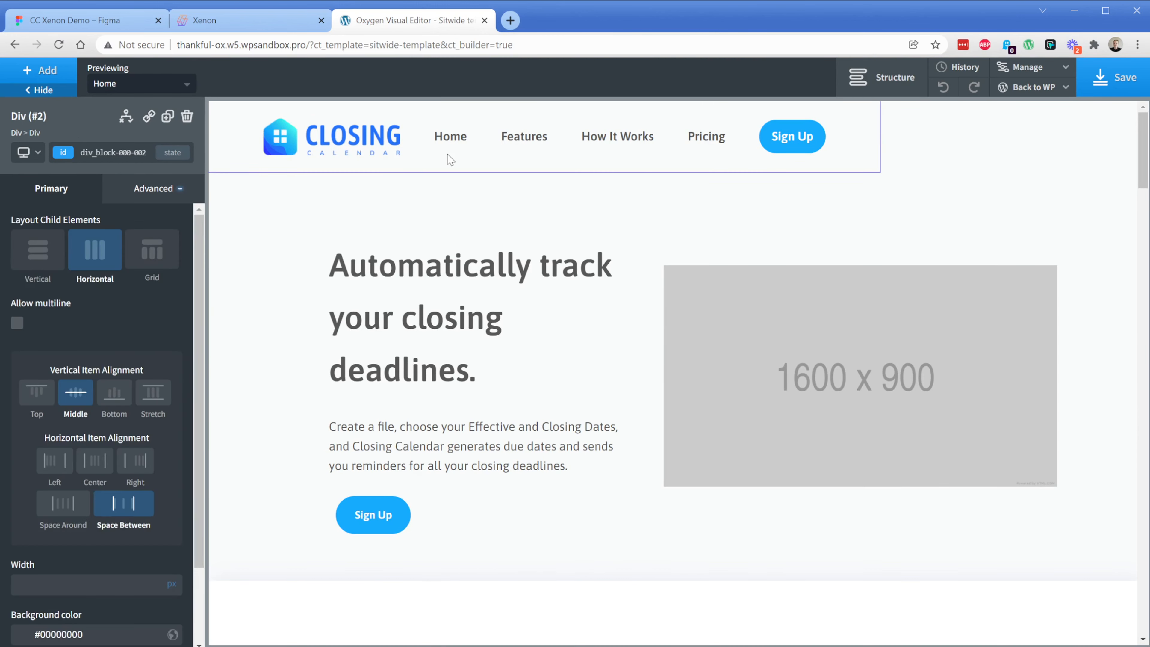
left_click(170, 587)
type("100")
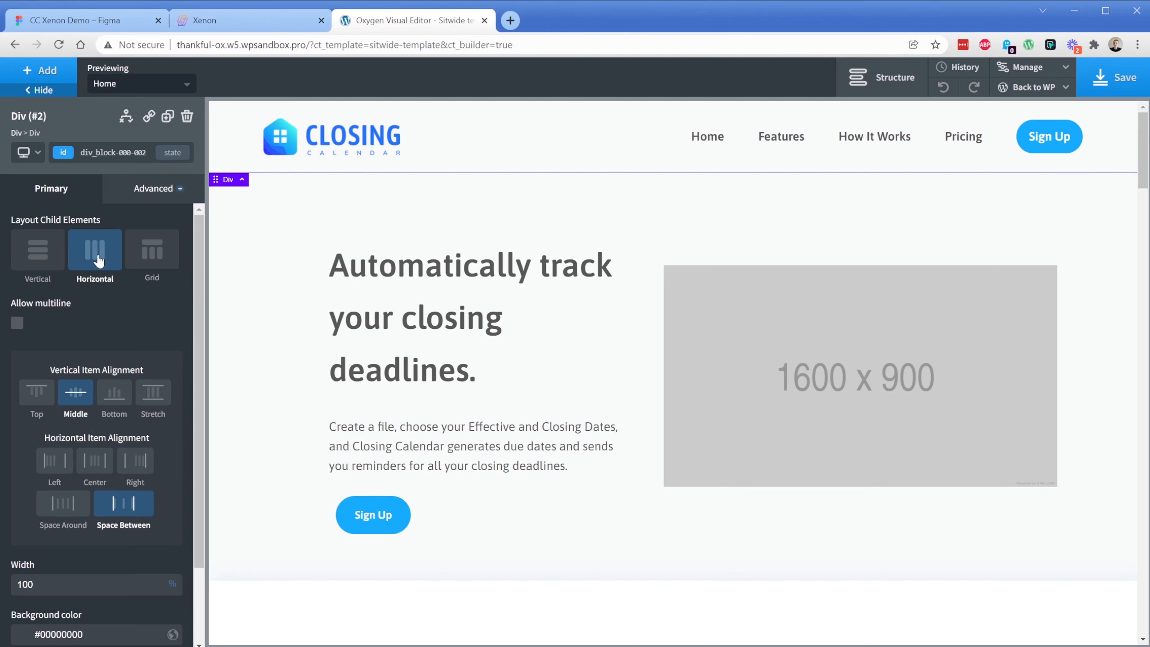
Replace the hero section's placeholder image with Hero-Graphic.png from the media library
left_click(701, 402)
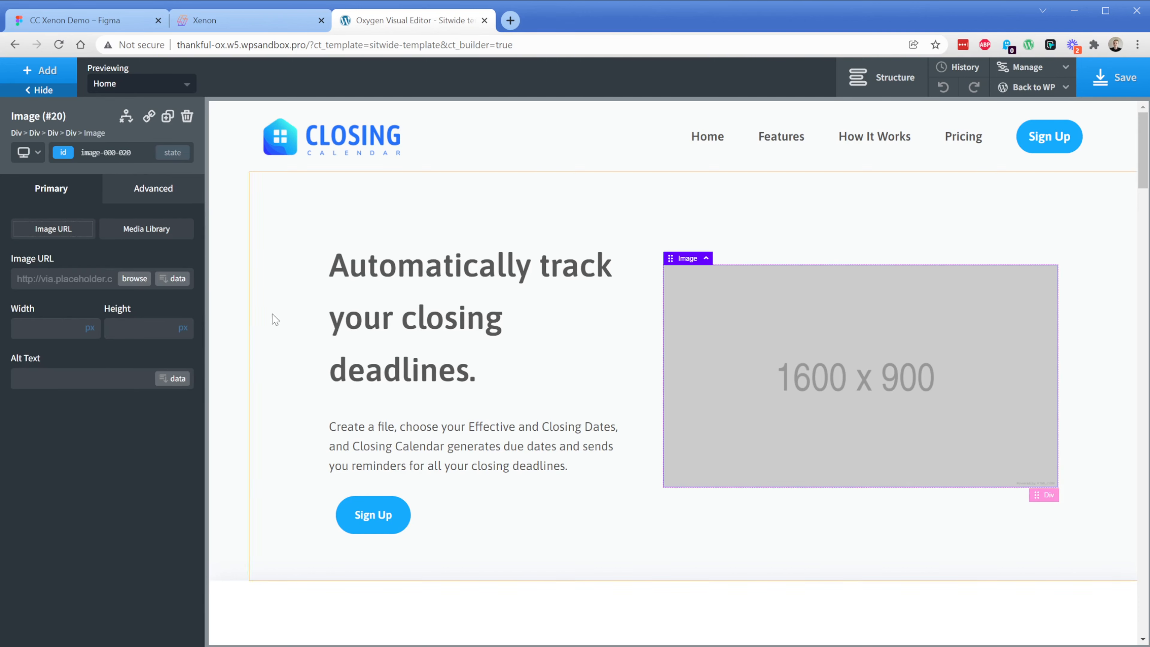
left_click(125, 287)
left_click(110, 256)
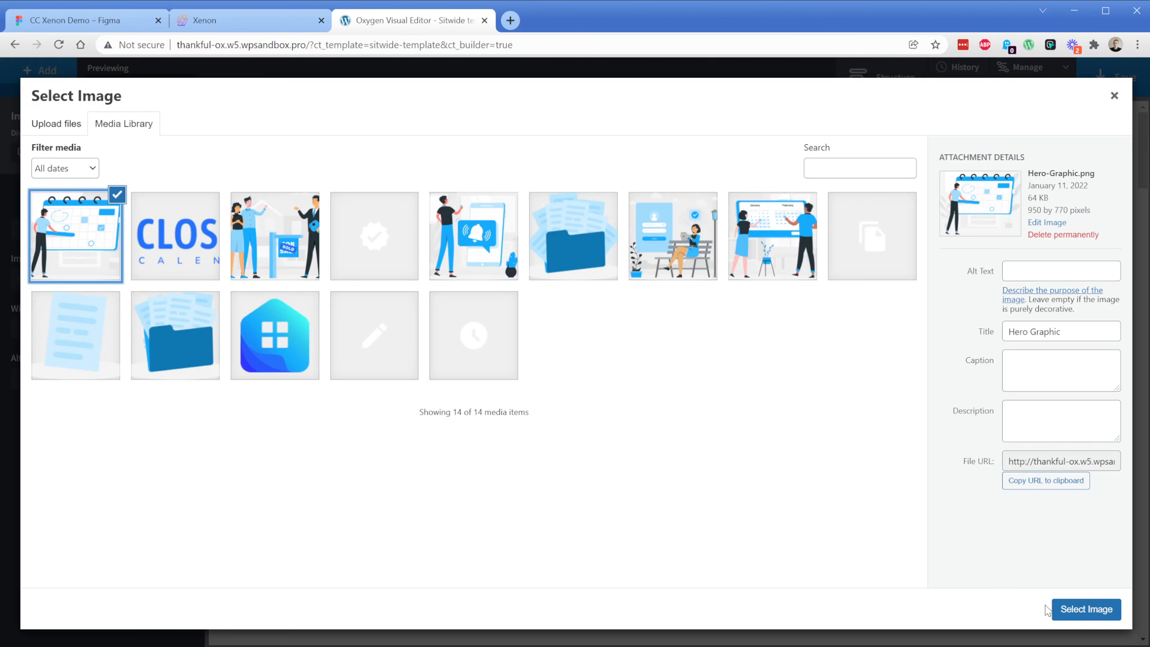
left_click(1060, 609)
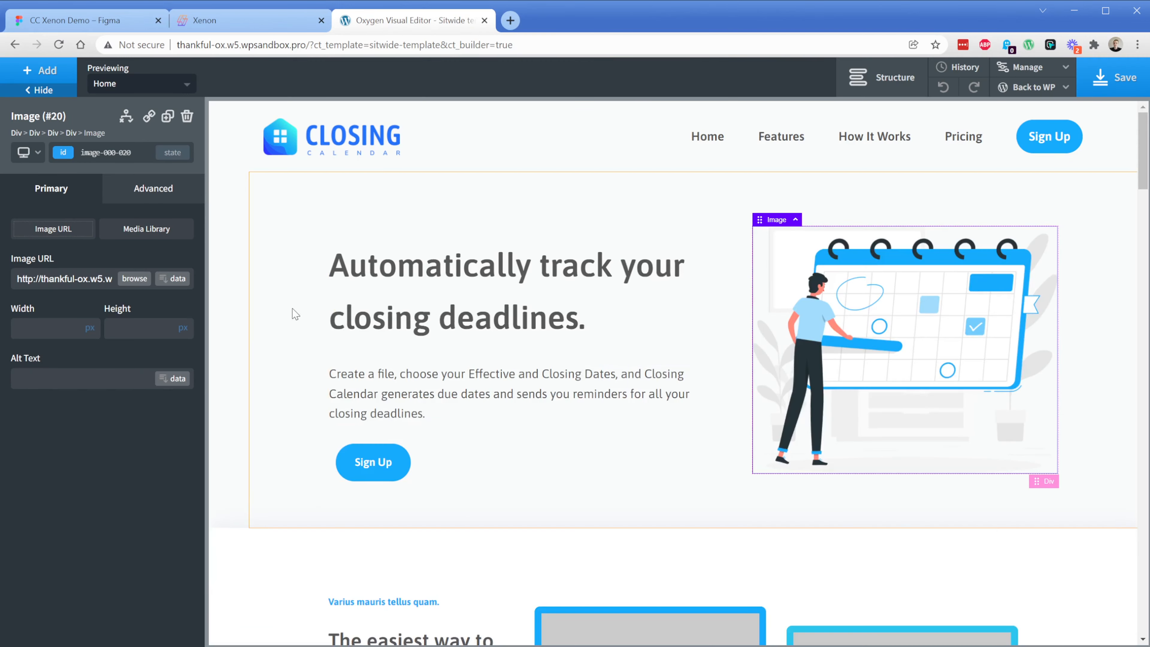
Replace the placeholder above the "Save yourself time" feature text with verified.png from the media library
scroll(302, 340, "down", 6)
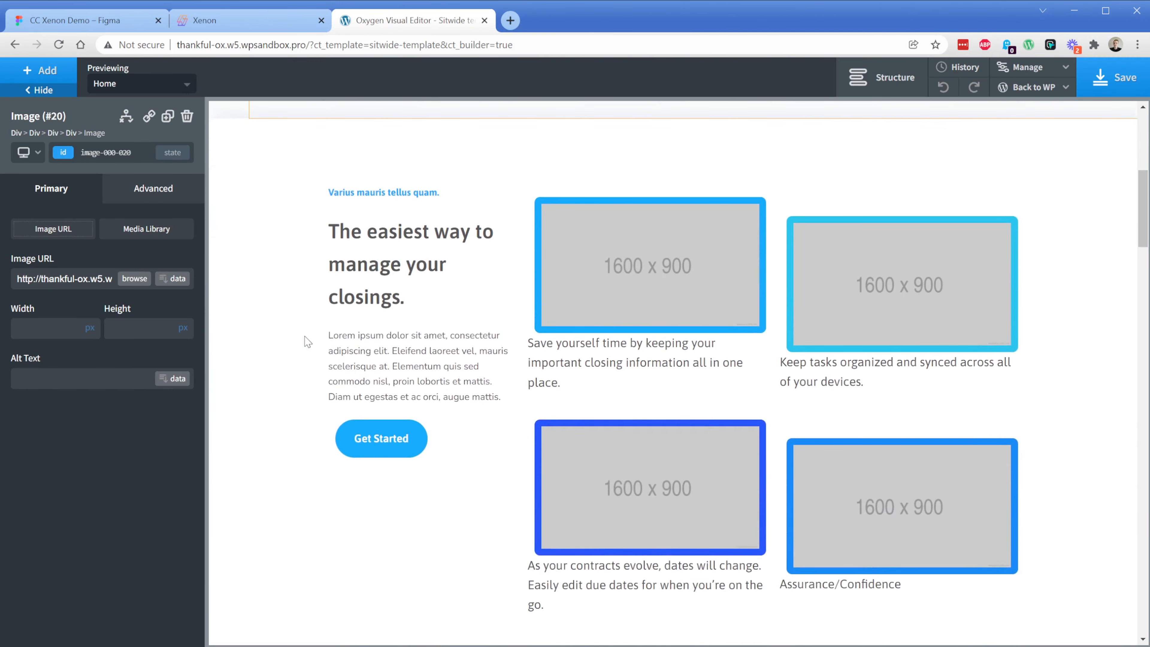
left_click(693, 297)
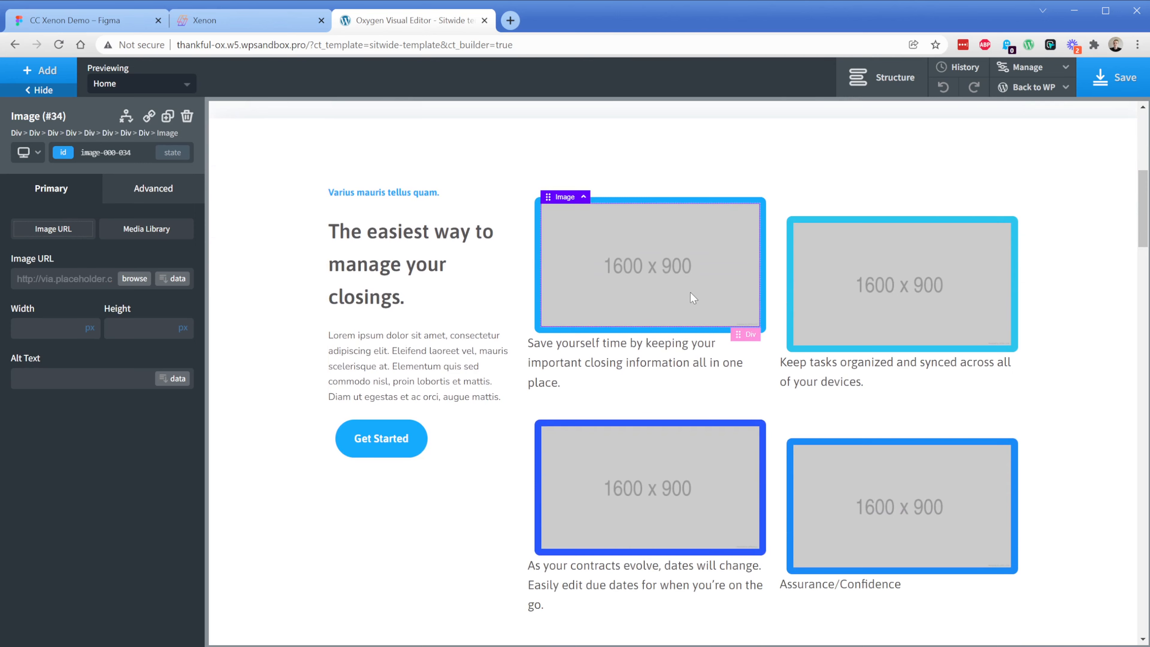
left_click(138, 283)
left_click(353, 252)
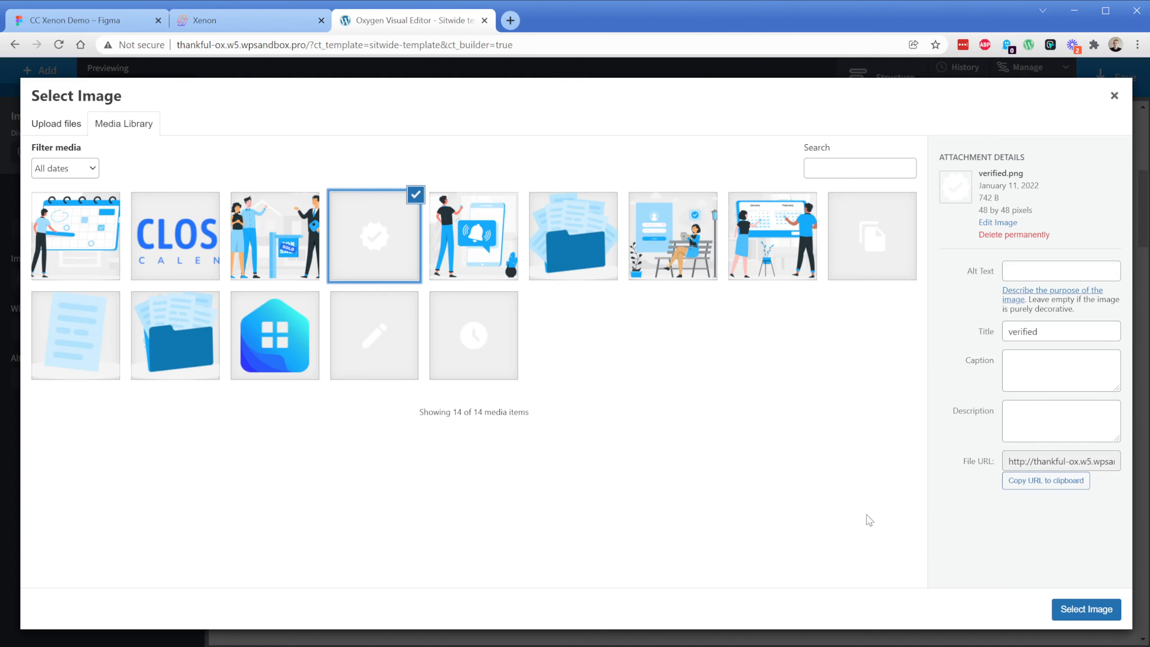
left_click(1088, 606)
Replace the placeholder above the "Keep tasks organized" feature text with access_time_filled.png from the media library
left_click(897, 312)
left_click(134, 278)
left_click(457, 355)
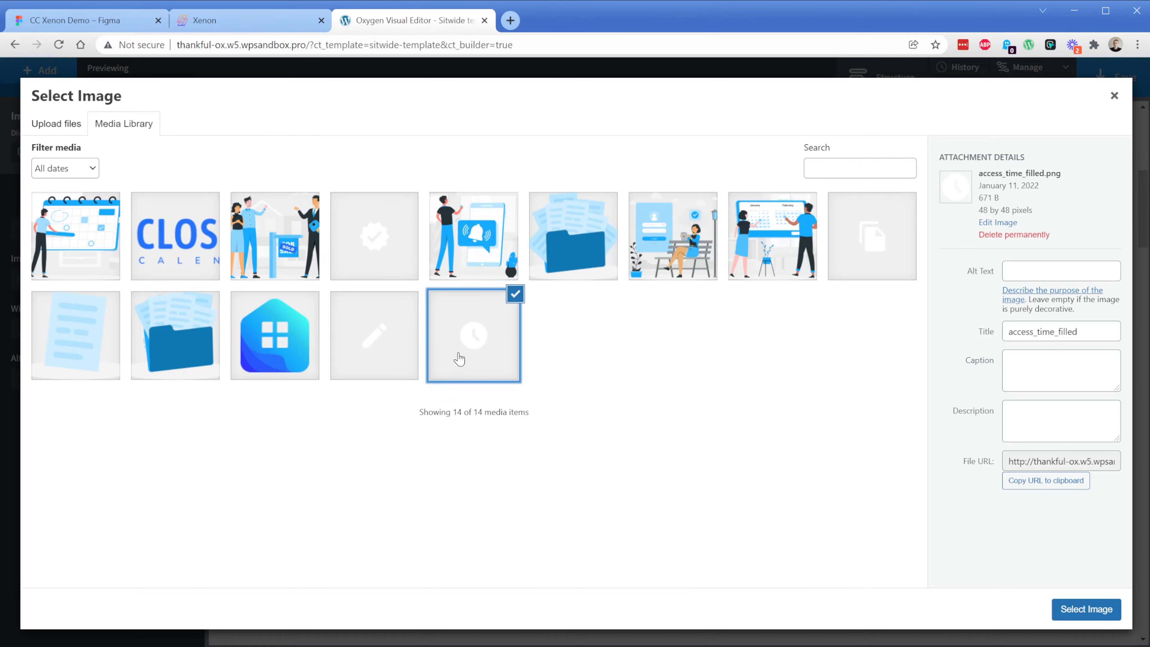
left_click(1091, 610)
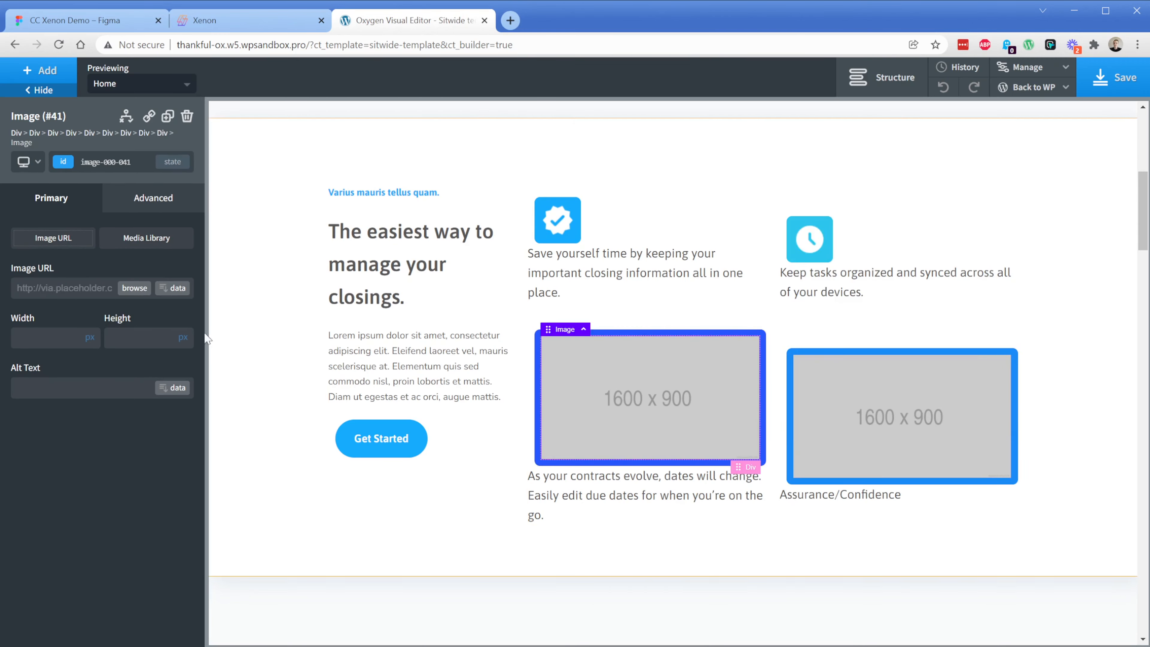
Replace the placeholder above the "As your contracts evolve" feature text with the pencil icon from the media library
left_click(144, 293)
left_click(360, 360)
left_click(1064, 609)
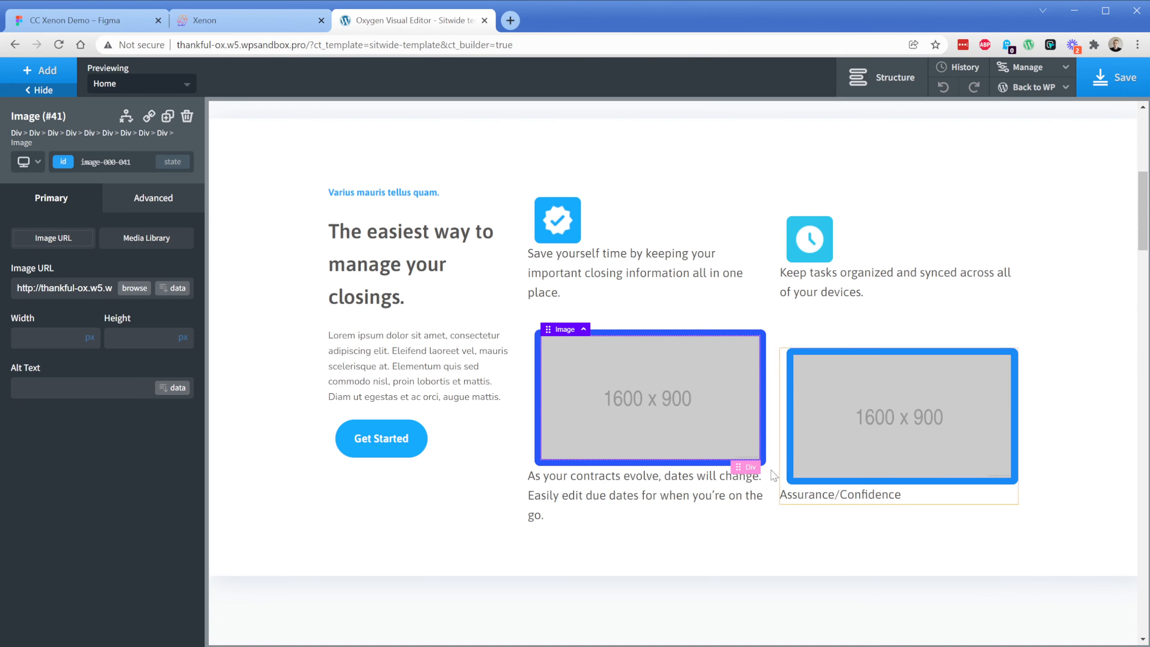
Replace the placeholder above the "Assurance/Confidence" feature text with the copied-pages icon from the media library
left_click(824, 412)
left_click(135, 287)
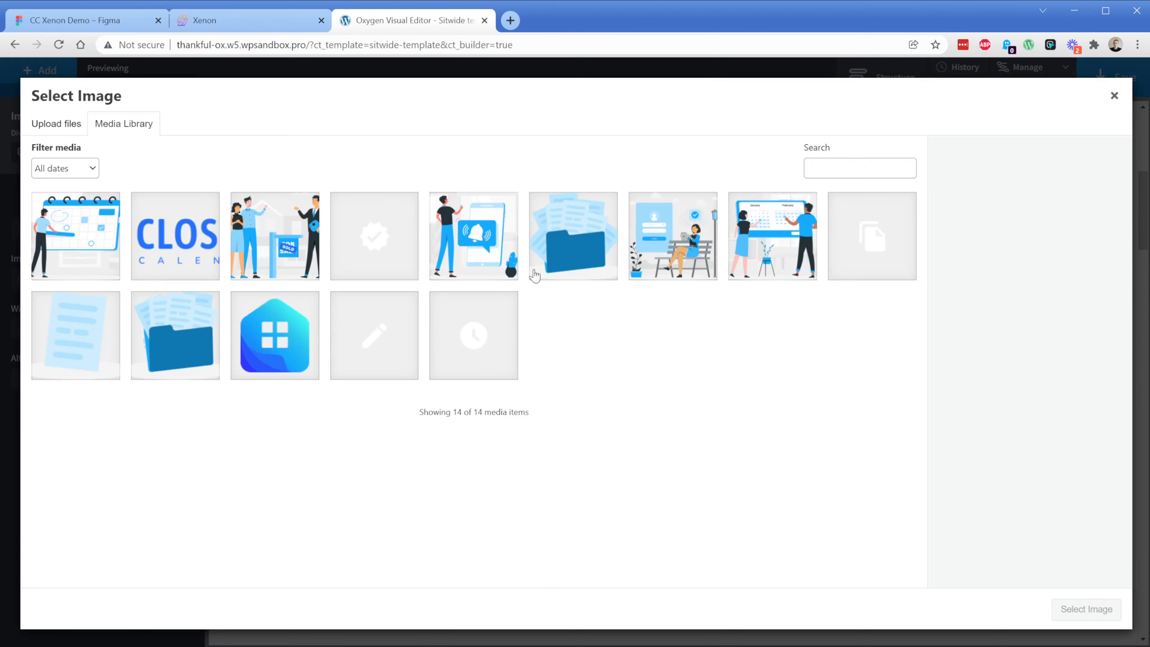
left_click(846, 255)
left_click(1087, 609)
left_click(560, 380)
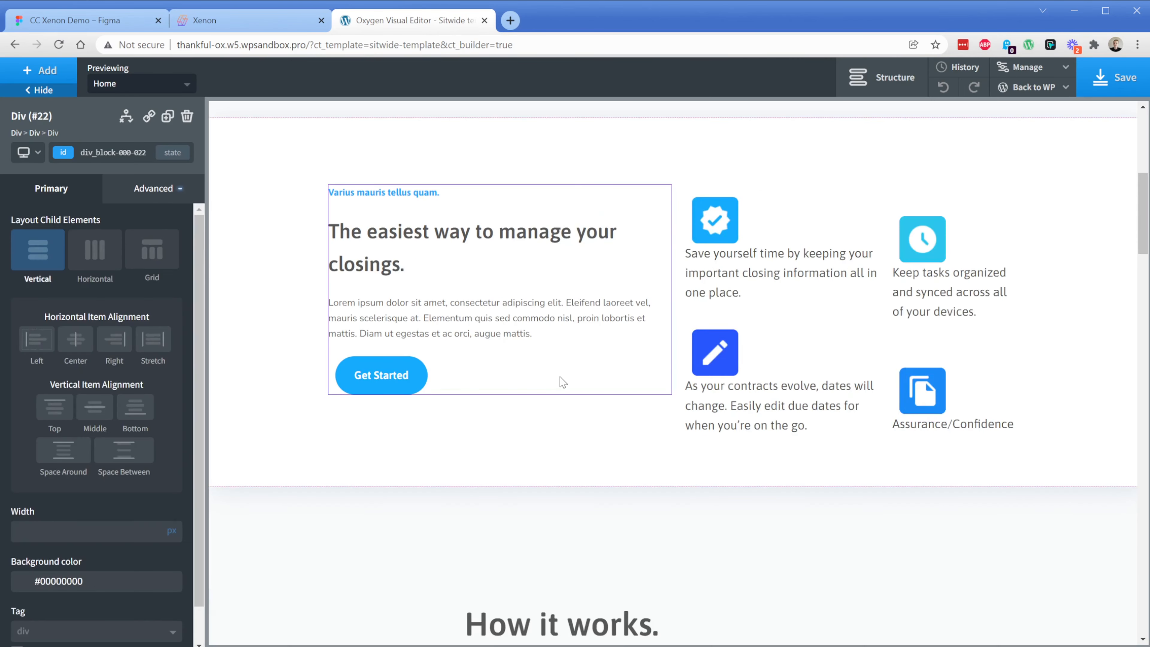
Remove the top margin from the column containing the clock and copied-pages feature icons
left_click(967, 224)
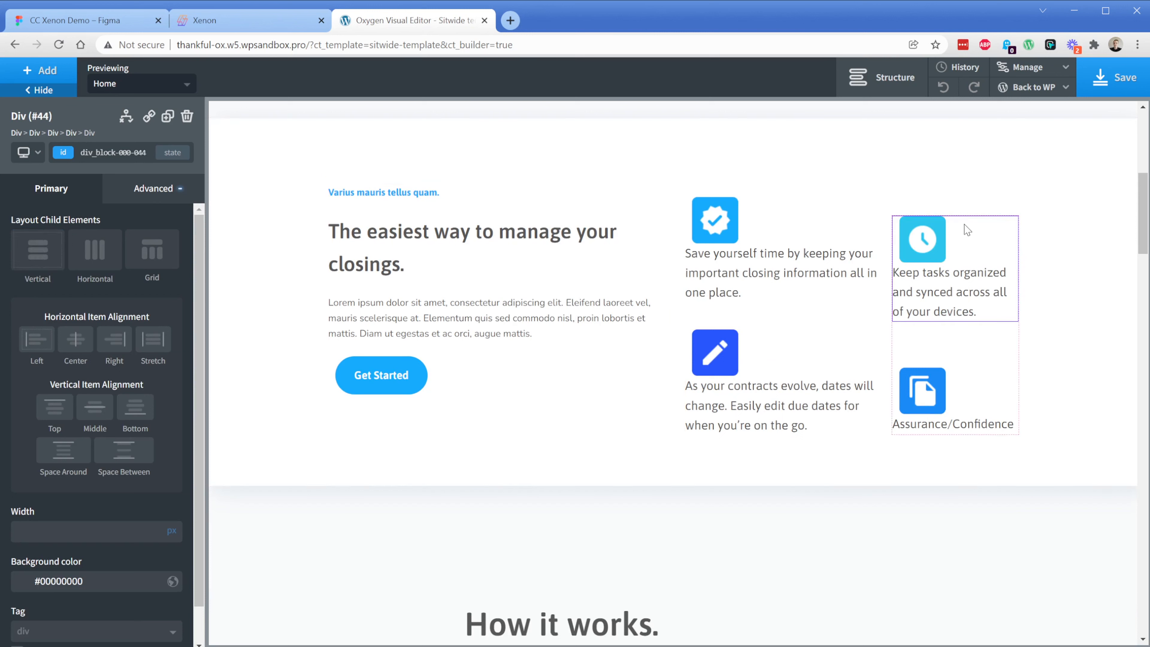
left_click(970, 219)
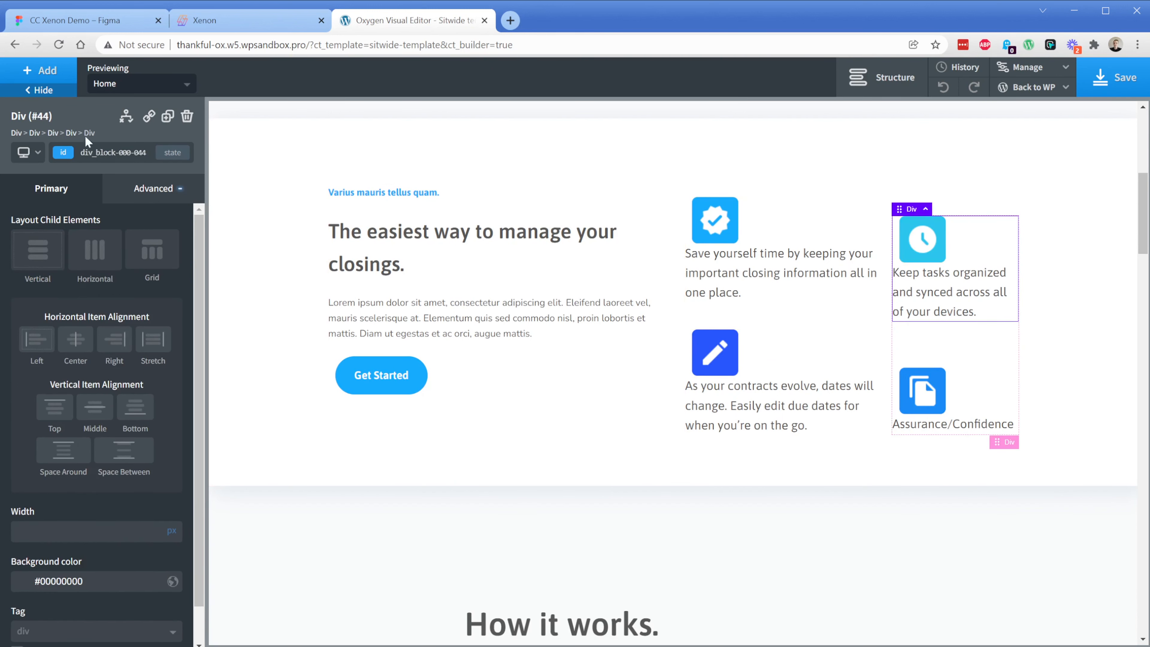
left_click(153, 188)
left_click(123, 268)
double_click(141, 270)
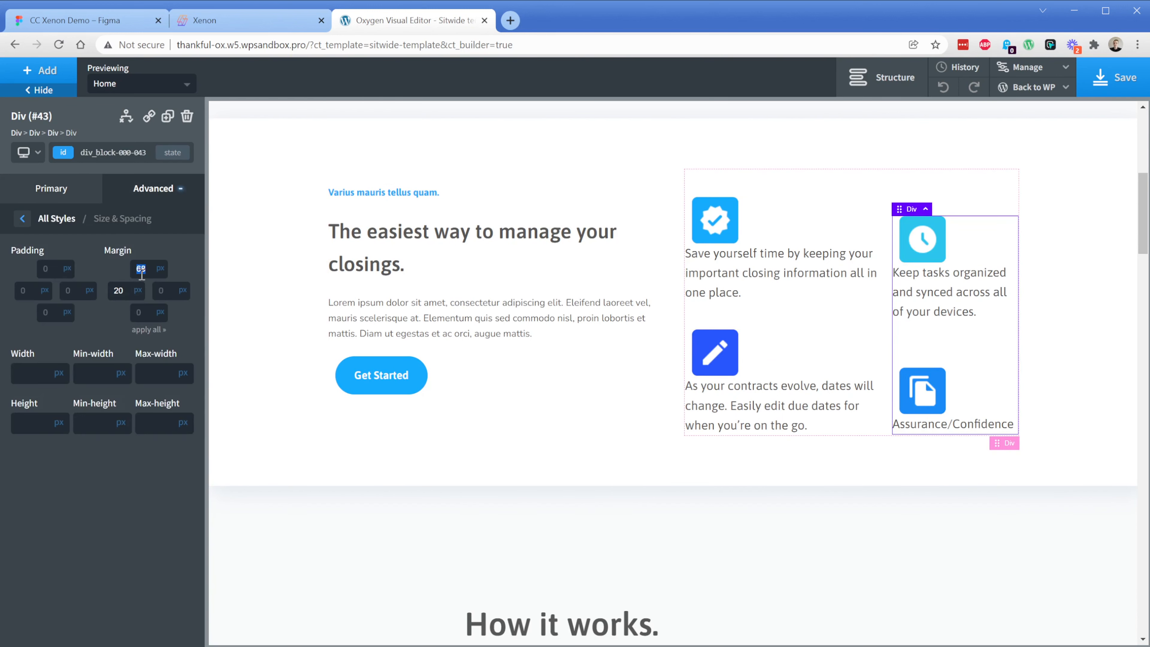
key("BackSpace")
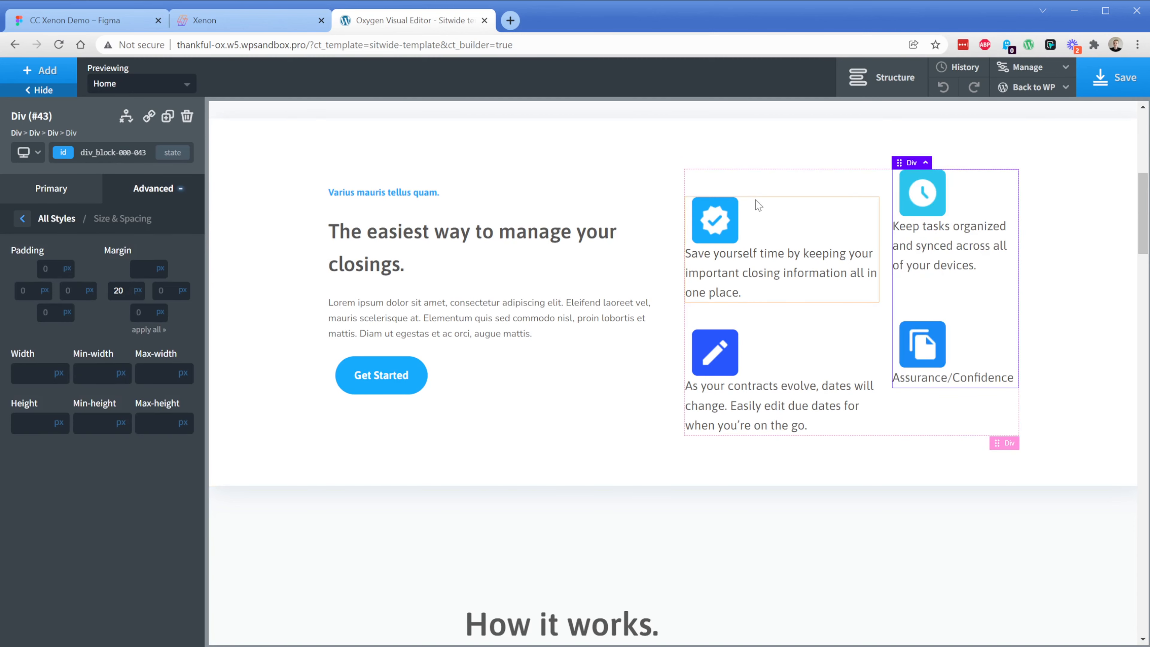
Replace the placeholder beside step 1 in the "How it works." section with Step-1-Graphic.png from the media library
scroll(279, 319, "down", 10)
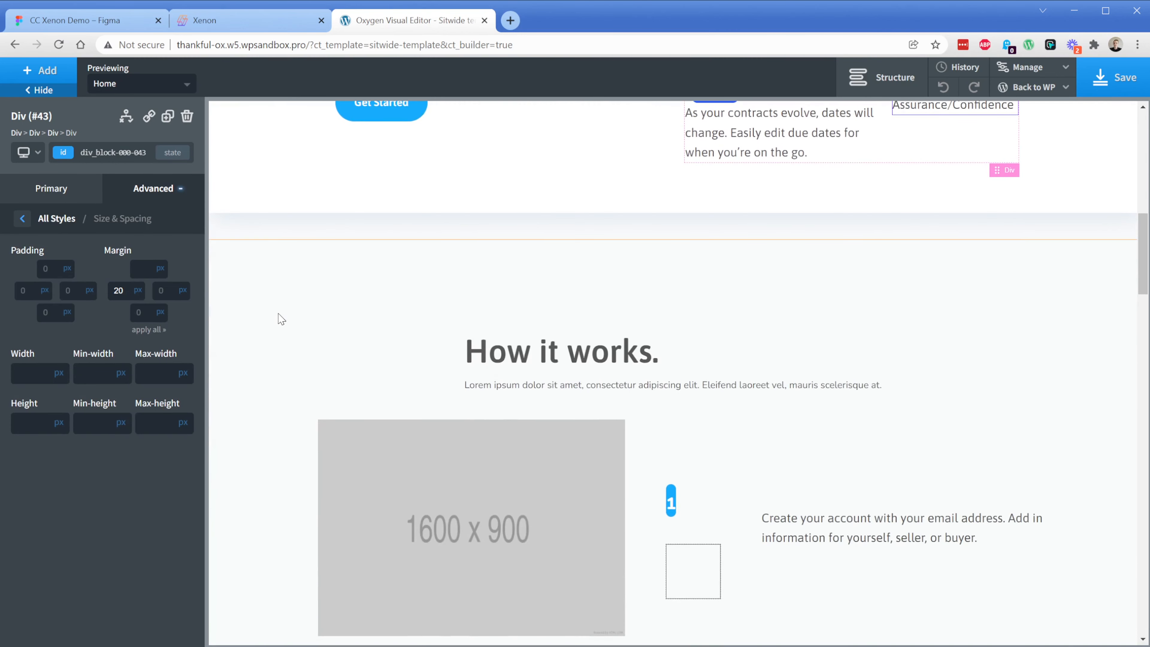
left_click(400, 313)
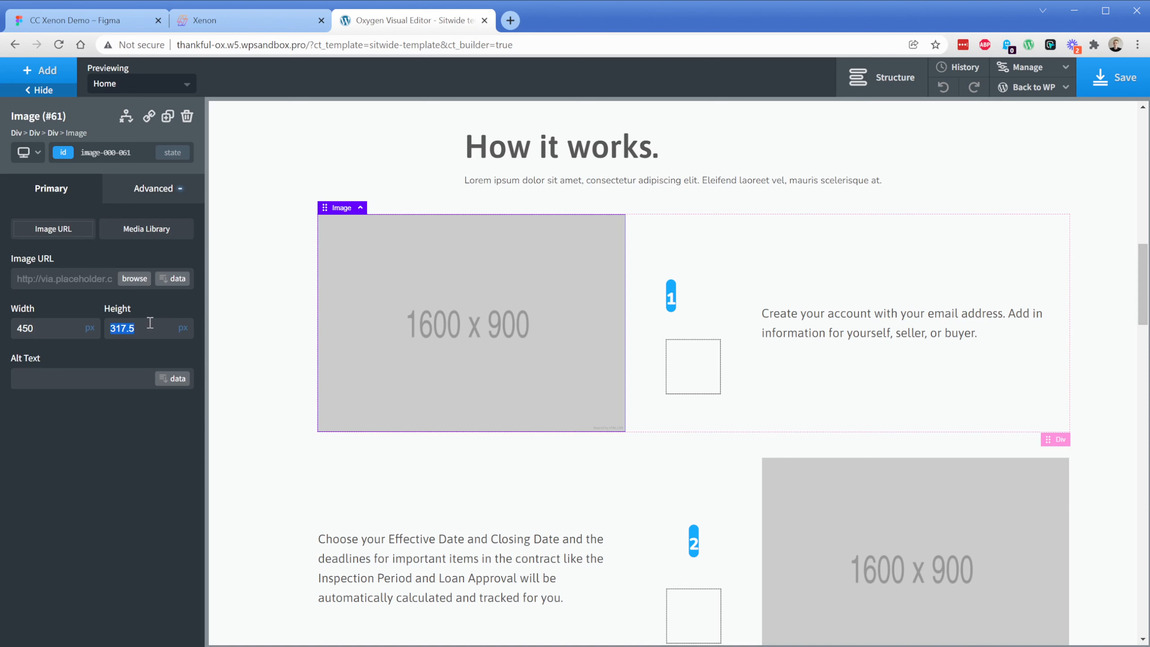
double_click(46, 325)
left_click(131, 280)
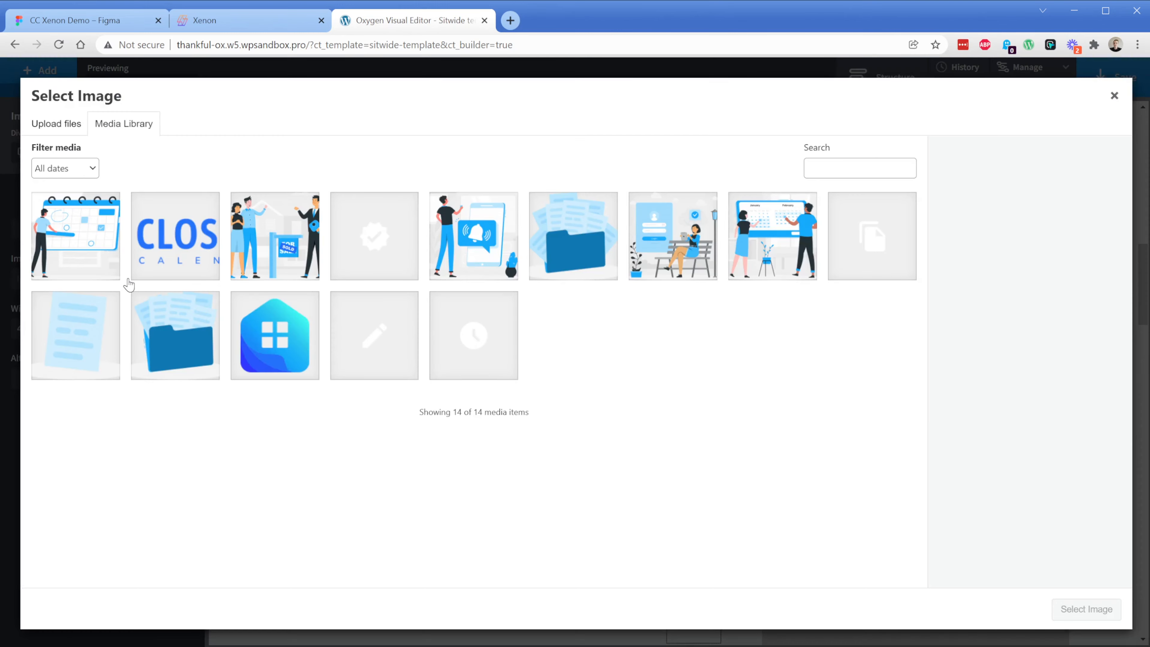
left_click(461, 247)
left_click(766, 251)
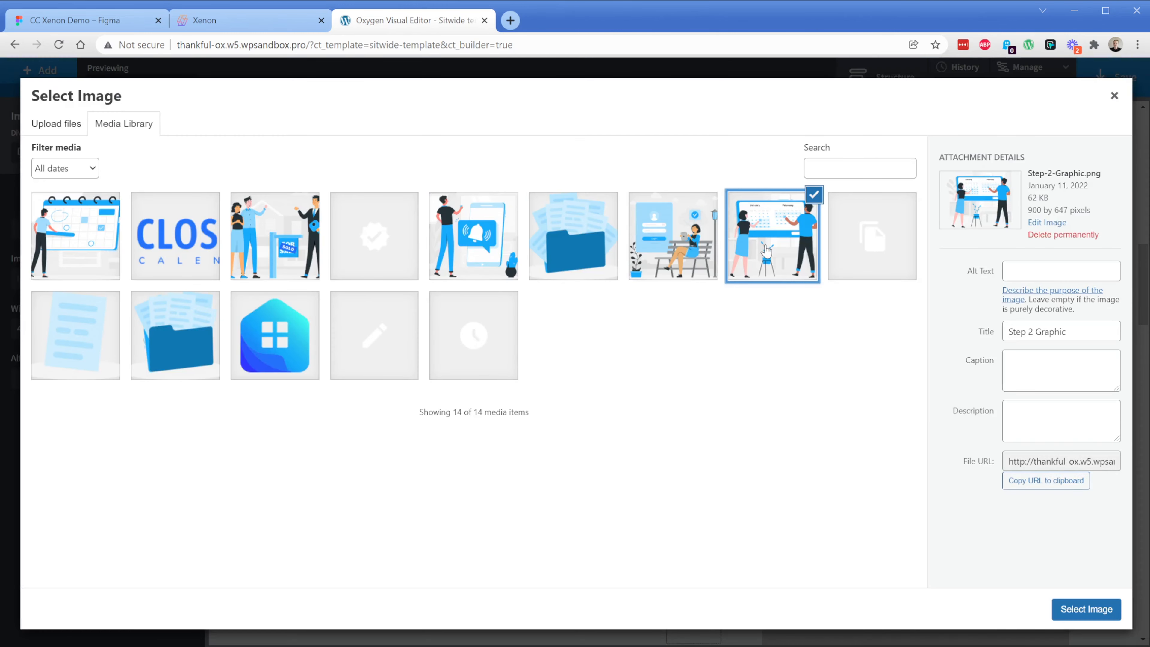
left_click(659, 260)
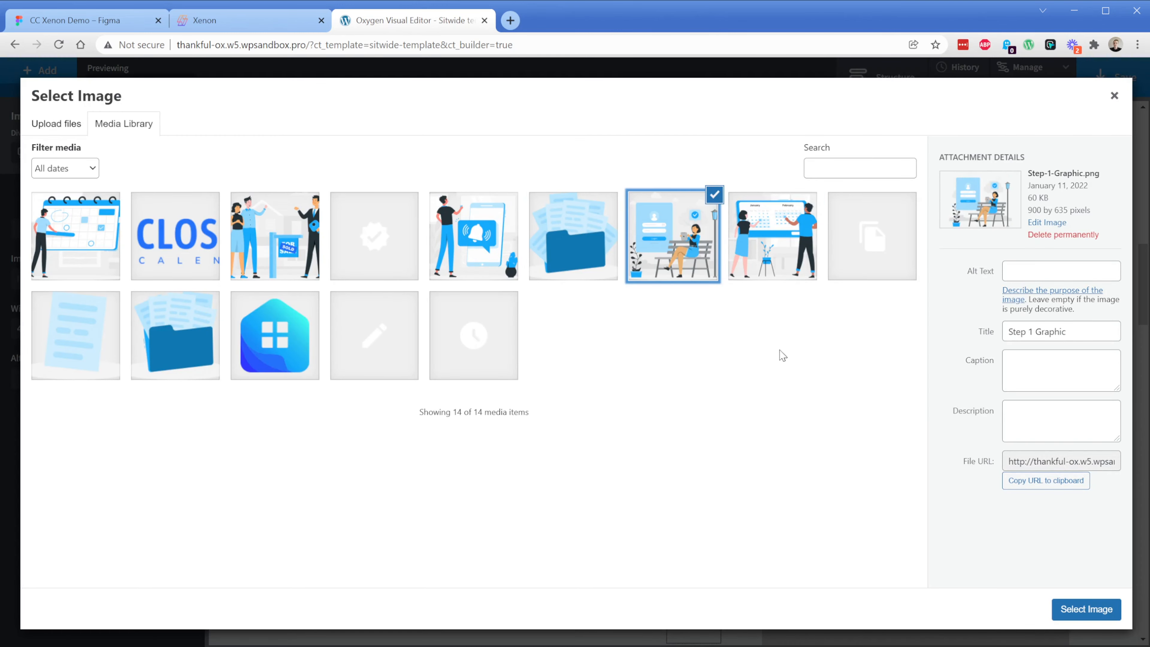
left_click(1079, 604)
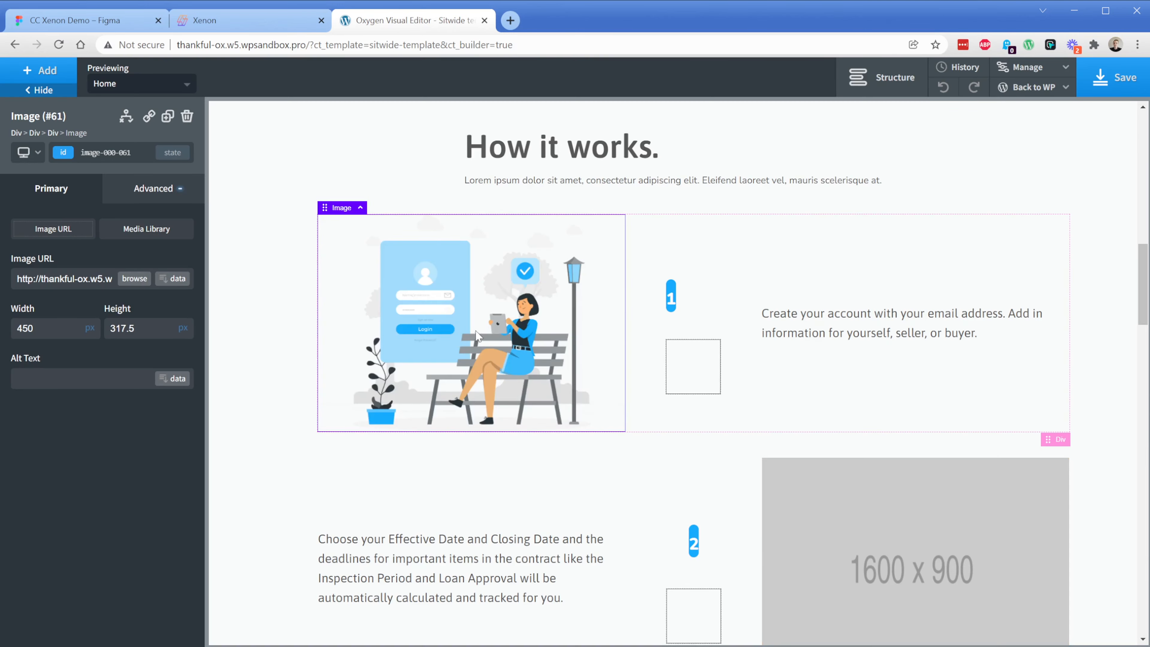
Set the vertical item alignment of the step 1 row to Stretch
left_click(279, 300)
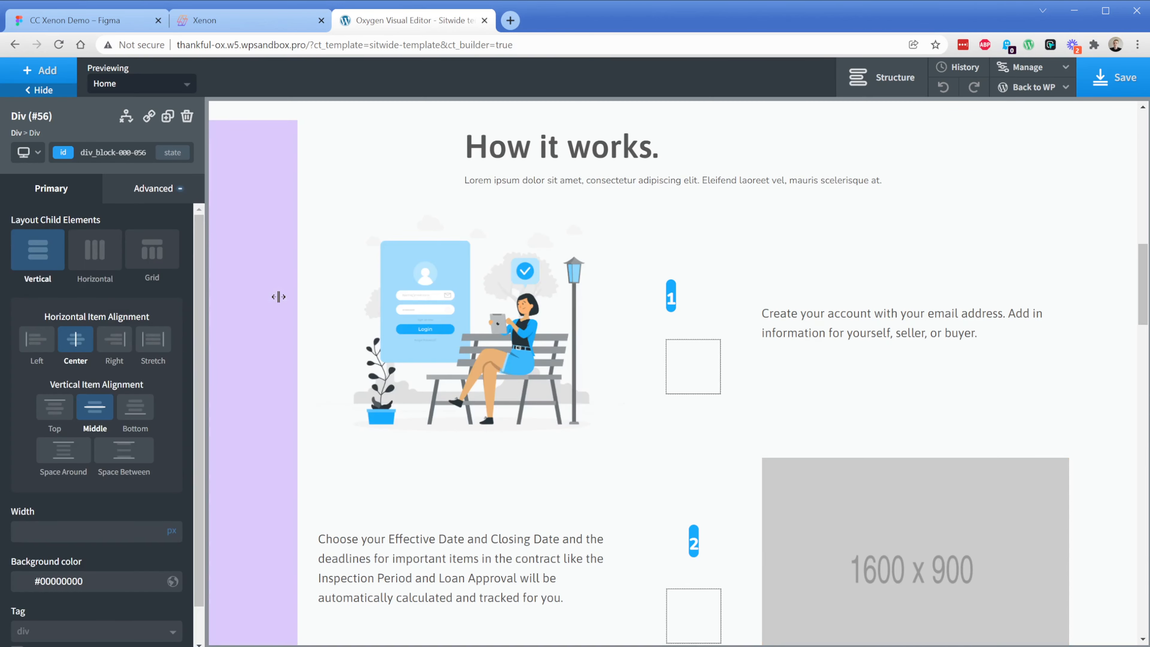
left_click(697, 383)
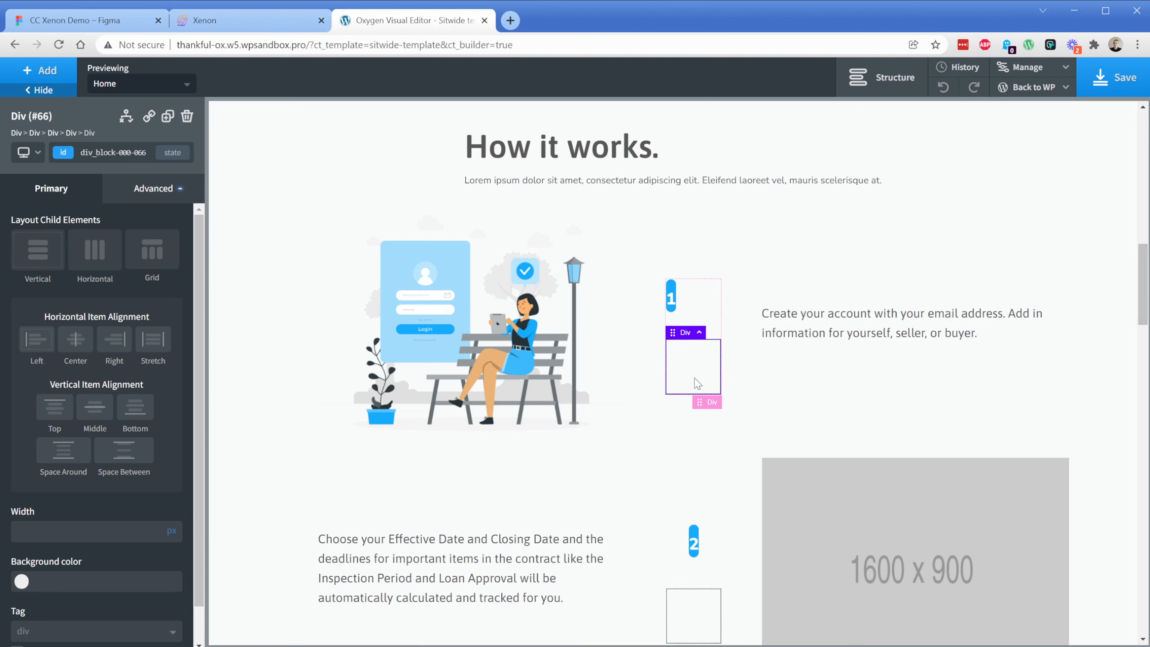
left_click(700, 427)
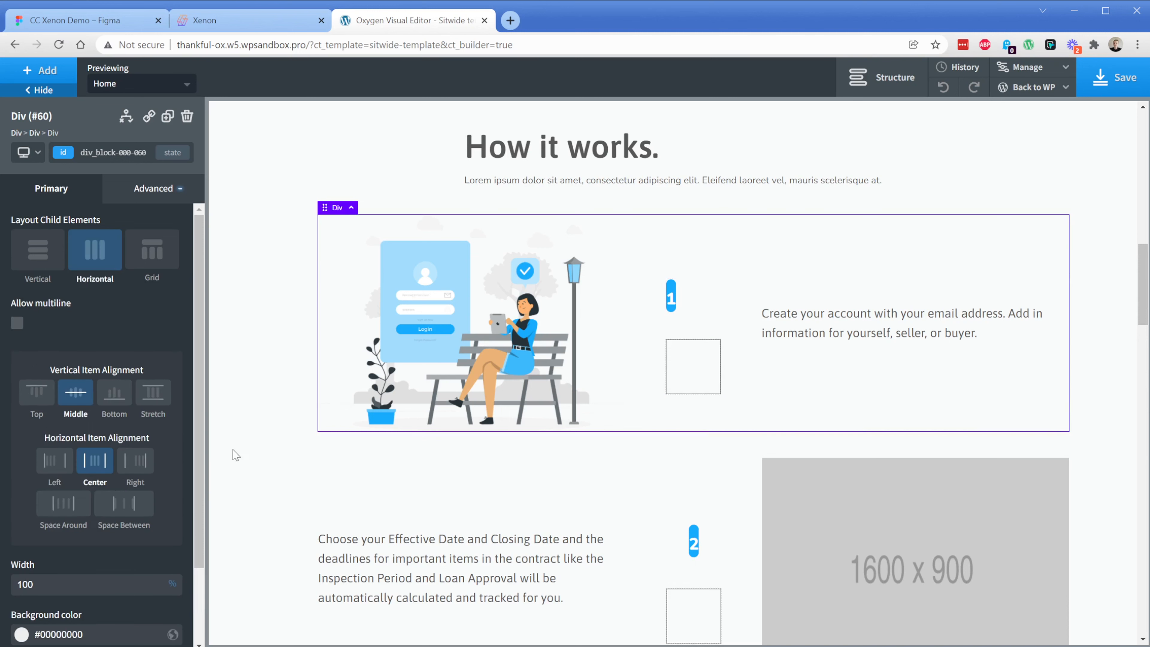
left_click(154, 405)
Clear the top margin of the step 1 number column and align its items vertically to Top
left_click(698, 326)
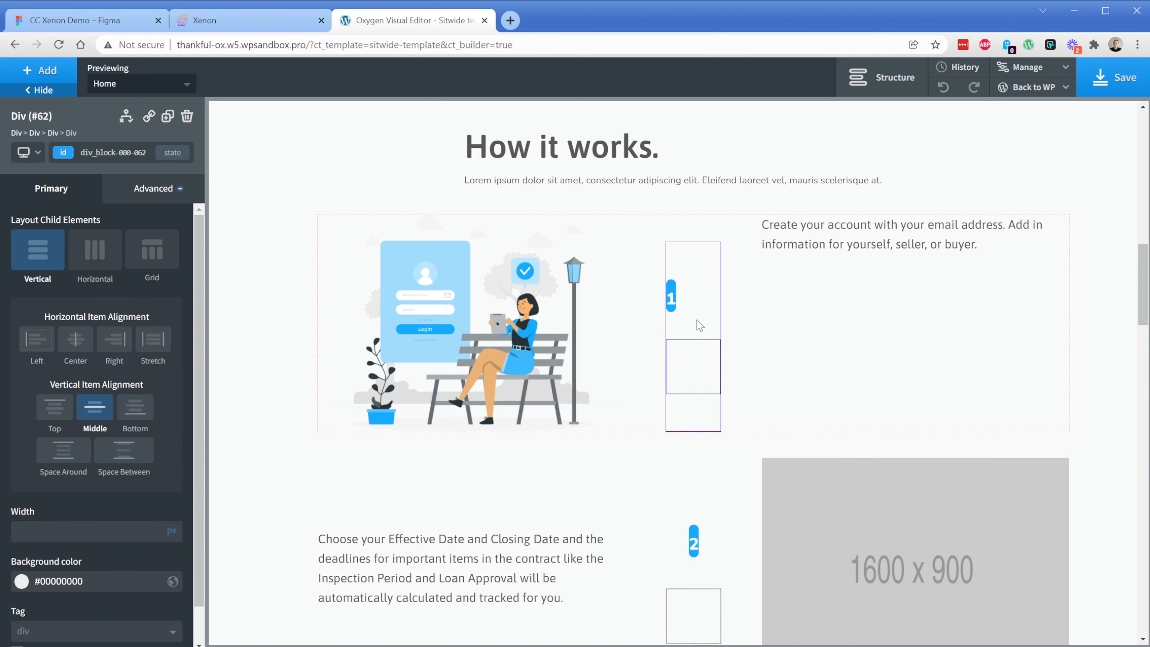
left_click(155, 189)
left_click(149, 265)
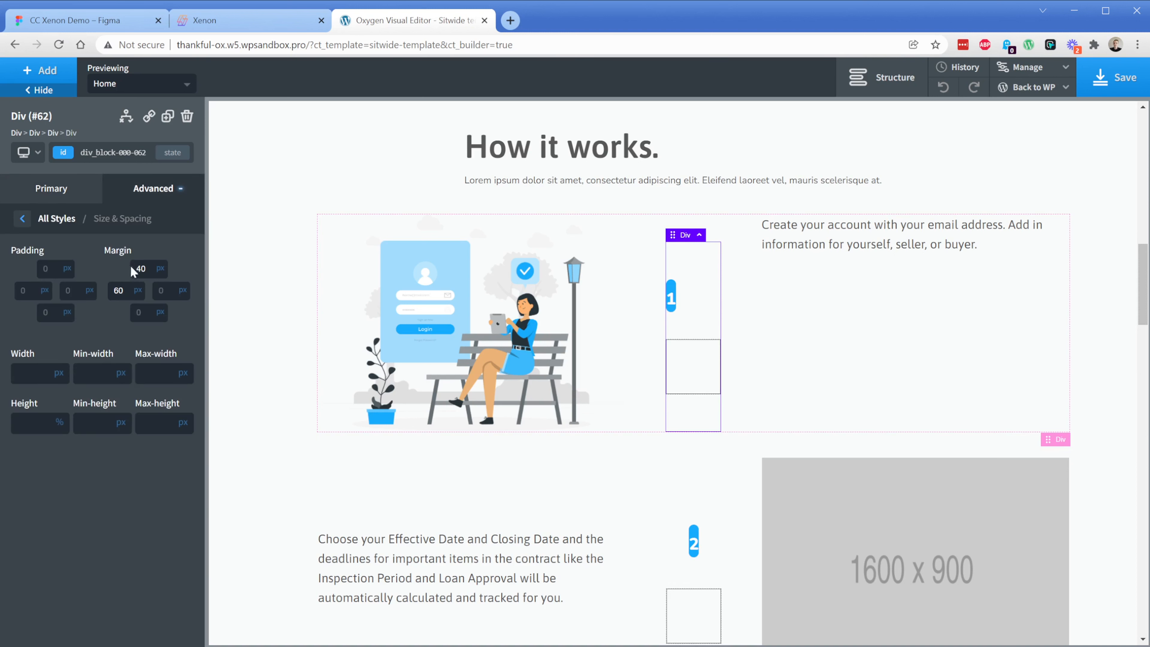
double_click(142, 268)
left_click(50, 188)
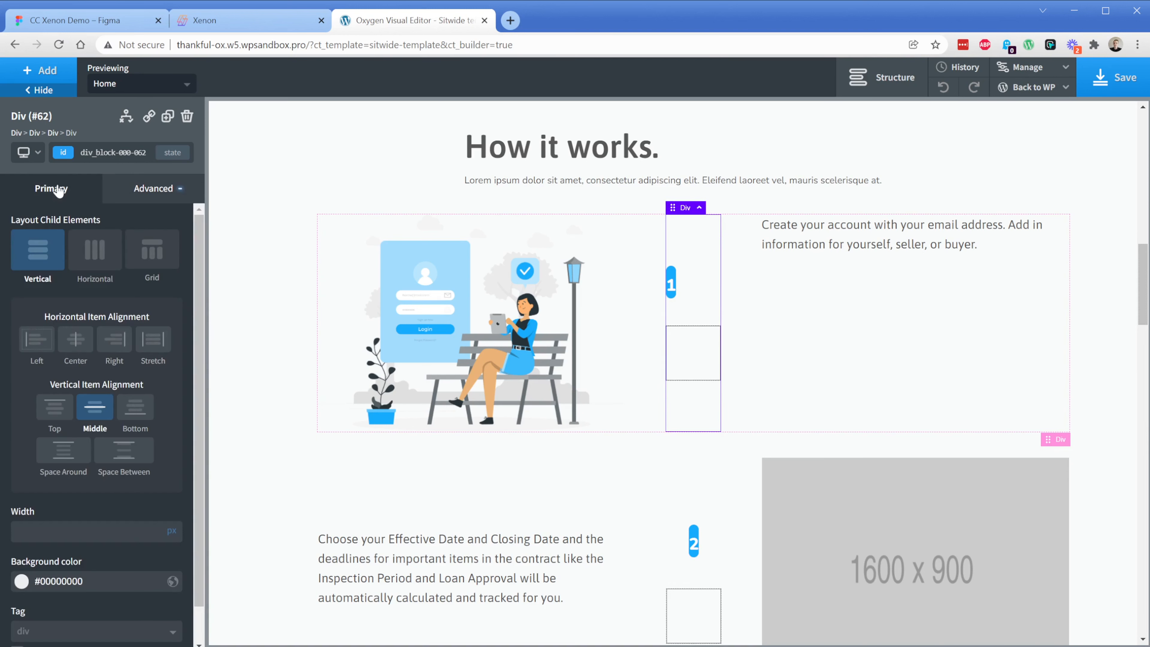
left_click(54, 406)
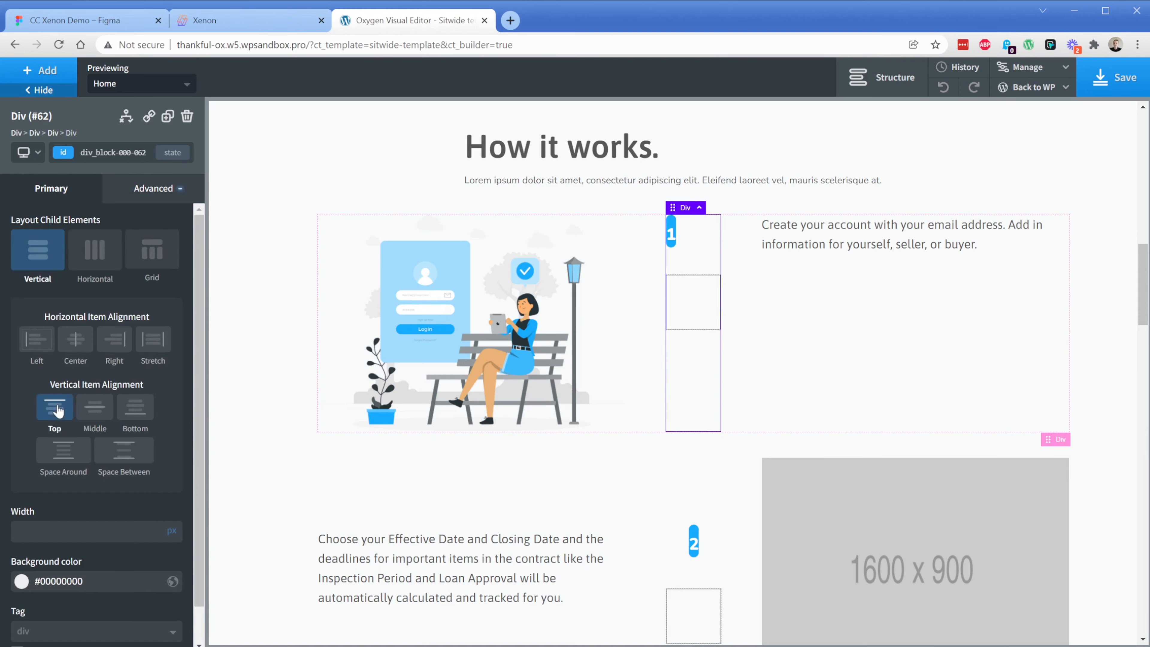
Set Flex Grow to 1 on the empty bordered box below the number 1
left_click(696, 312)
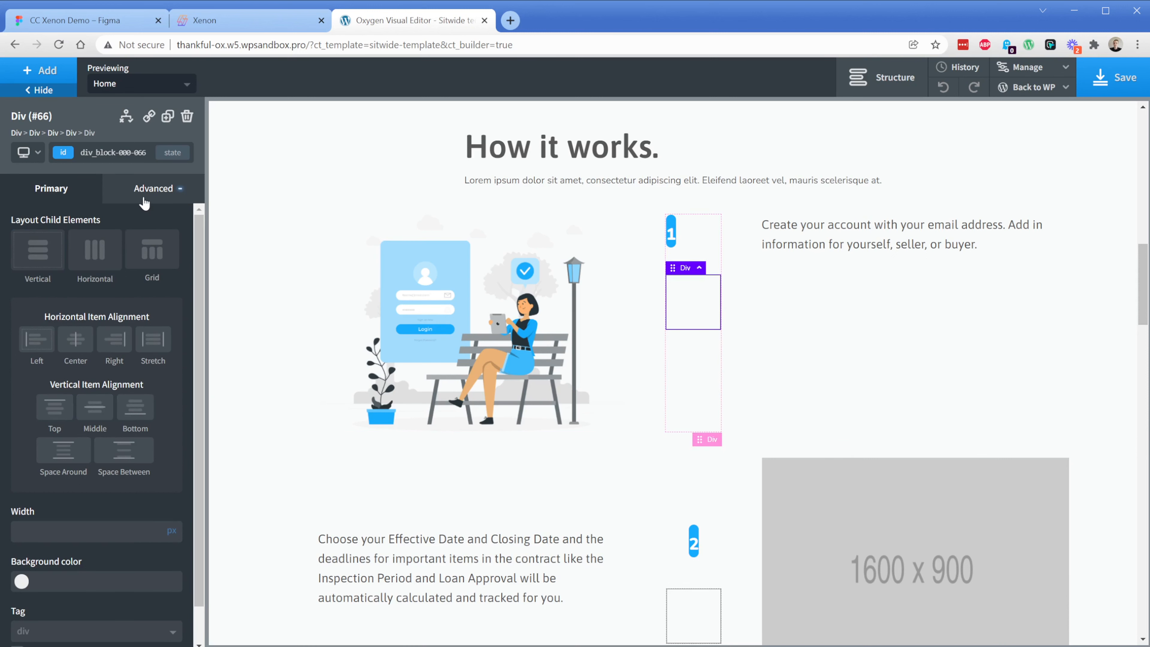
left_click(146, 198)
left_click(91, 300)
scroll(93, 496, "down", 5)
left_click(87, 608)
type("1")
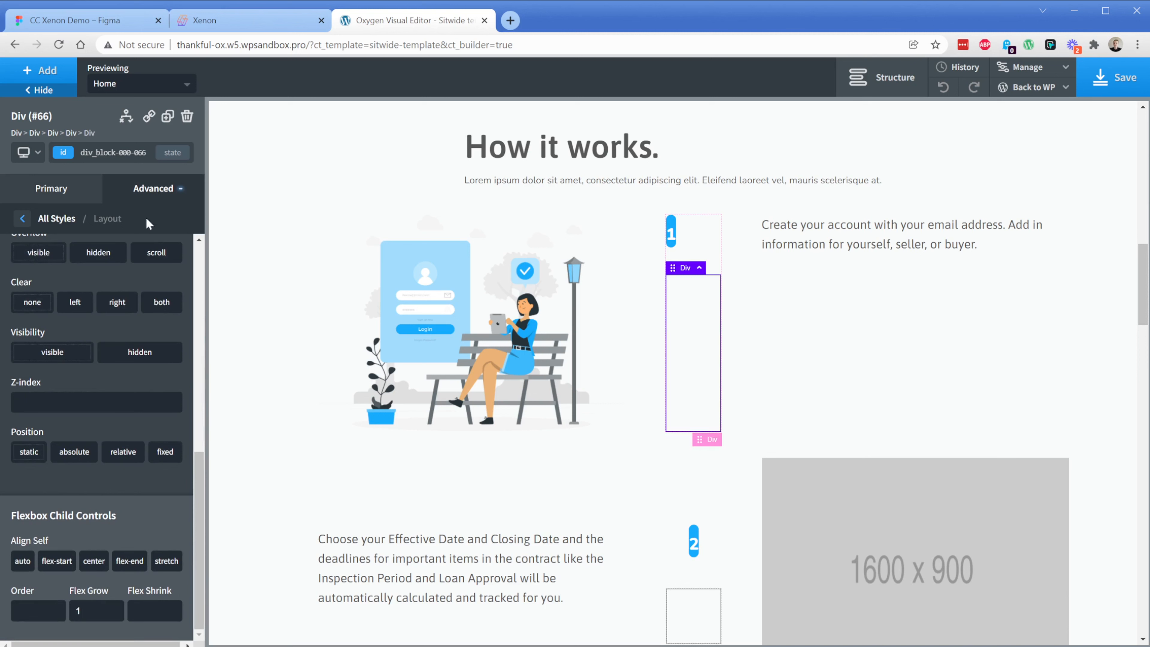
Style the left border of the box below the number 1 as a 1 px dotted line
left_click(144, 197)
left_click(95, 371)
left_click(66, 272)
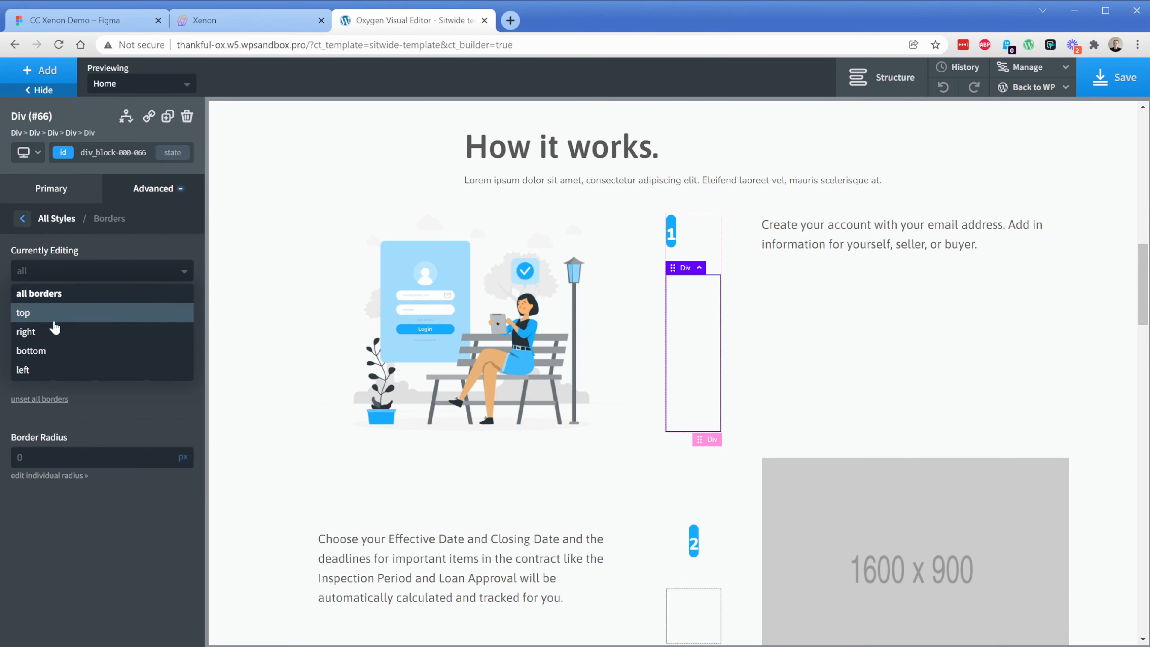
left_click(48, 372)
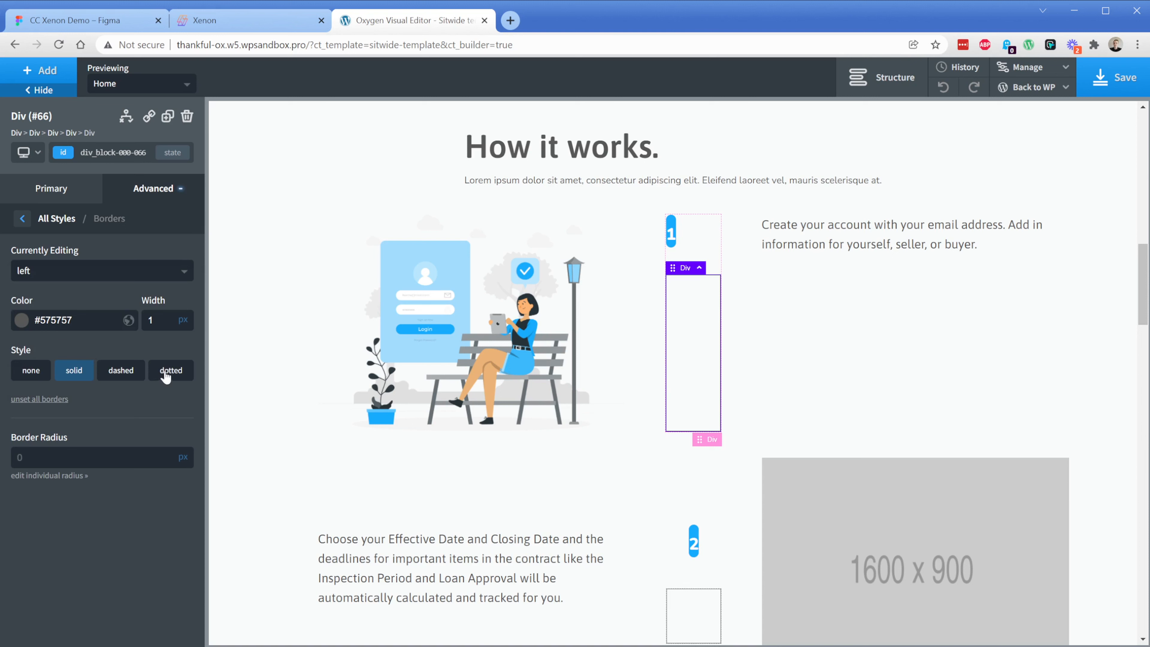
left_click(168, 372)
double_click(163, 326)
type("5")
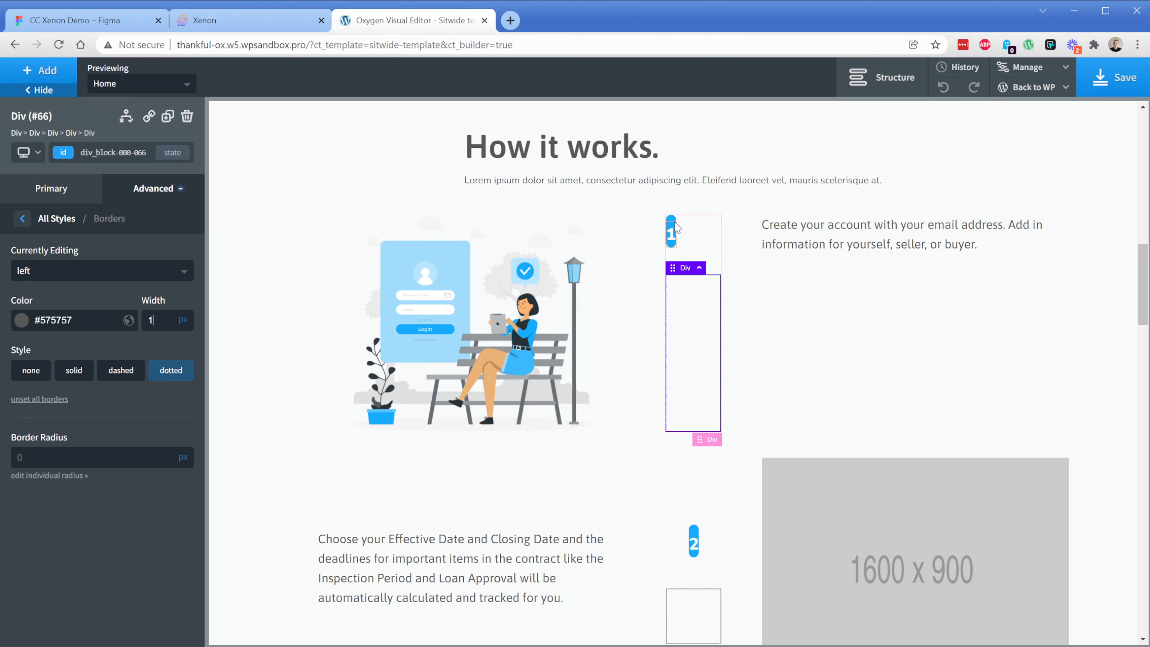
Center the items horizontally in the block containing the "How it works." heading and its subtitle
left_click(673, 230)
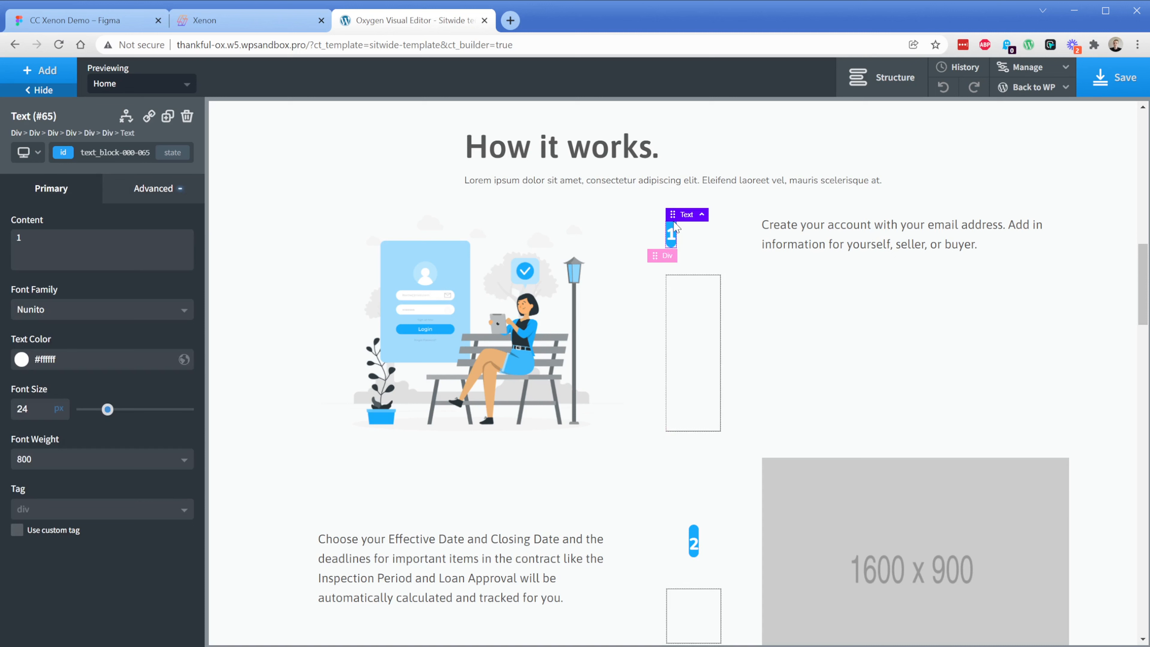
left_click(877, 248)
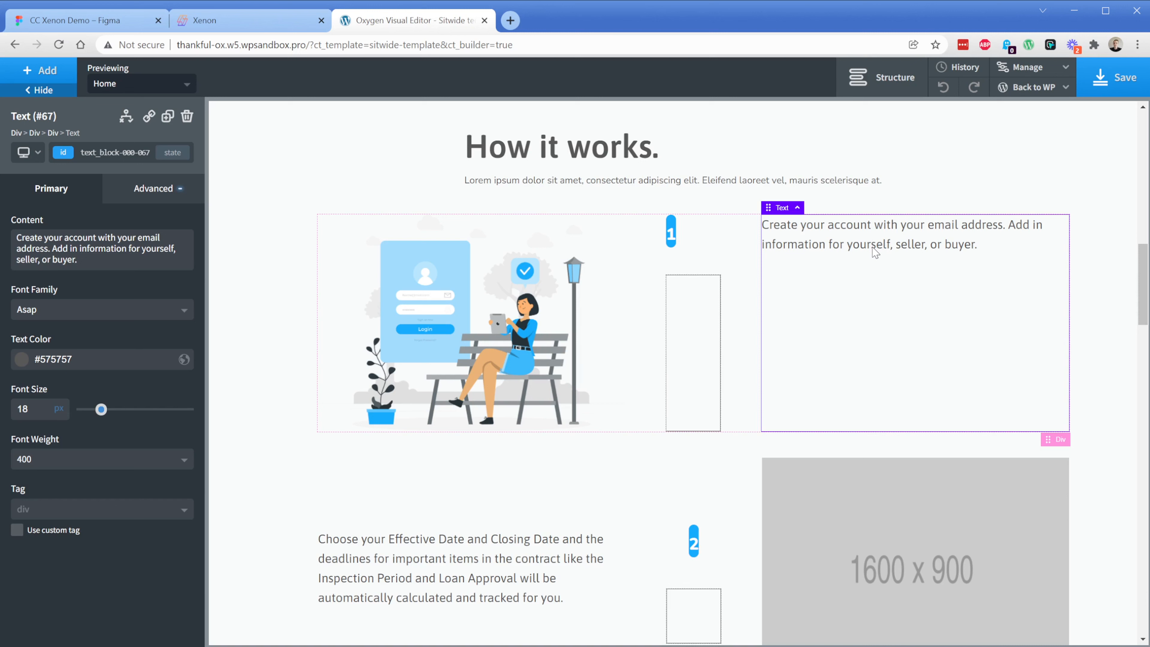
left_click(720, 145)
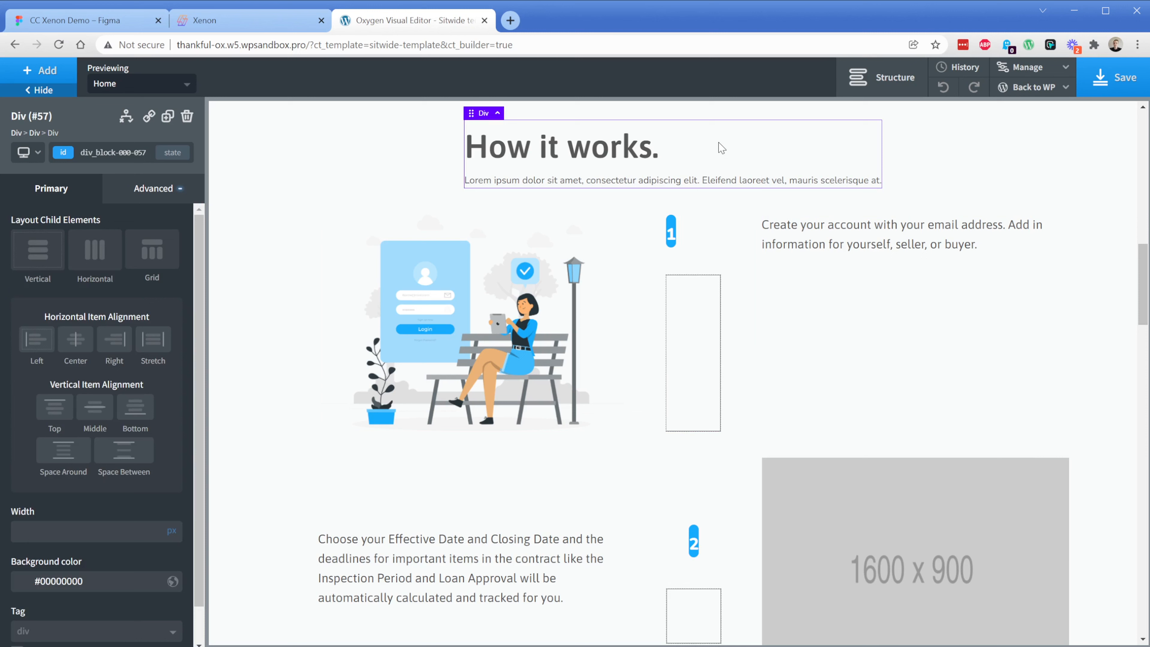
left_click(77, 341)
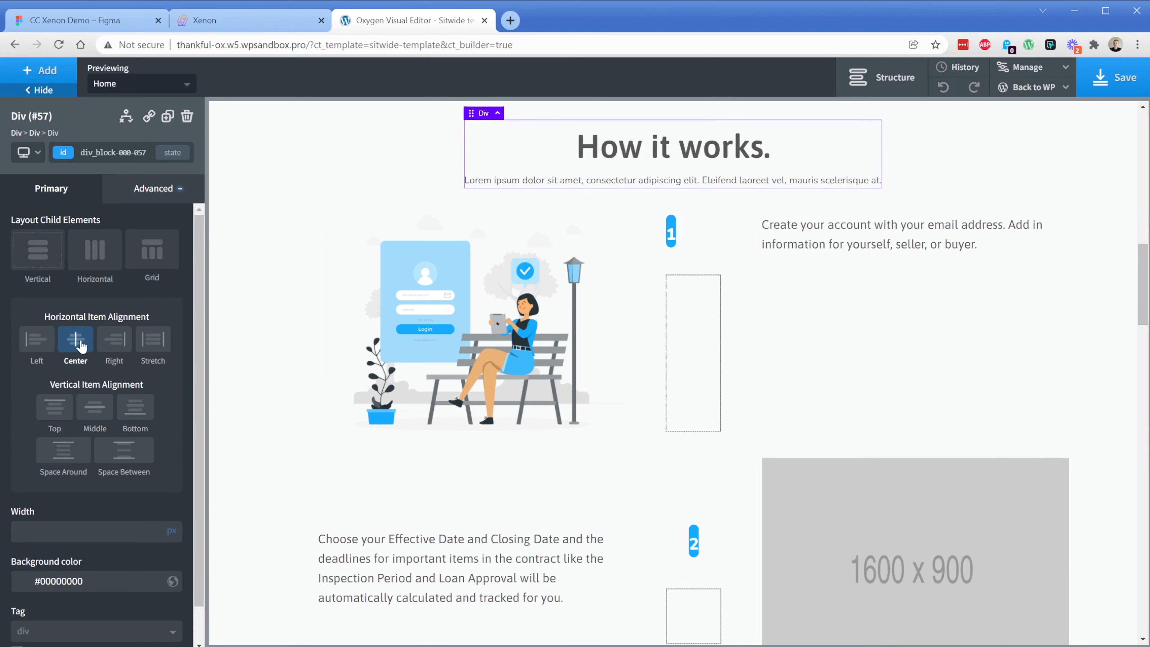
Replace the placeholder image in the step 2 row with Pro-Files-Graphic.png from the media library
scroll(301, 299, "down", 4)
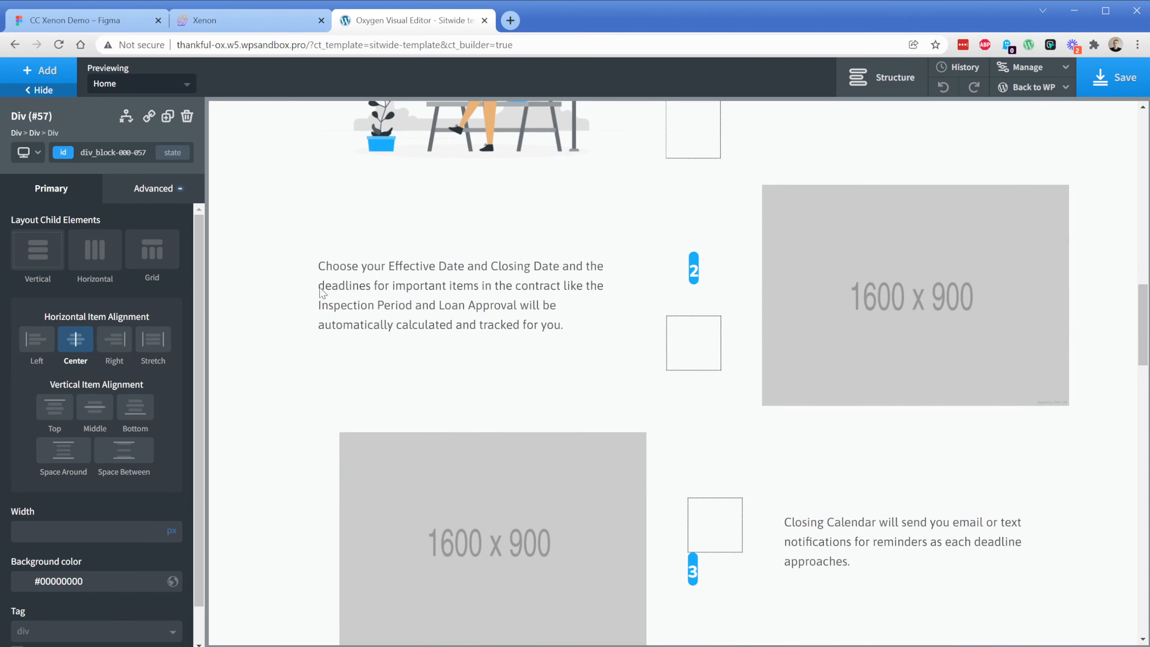
left_click(789, 288)
left_click(136, 285)
left_click(566, 249)
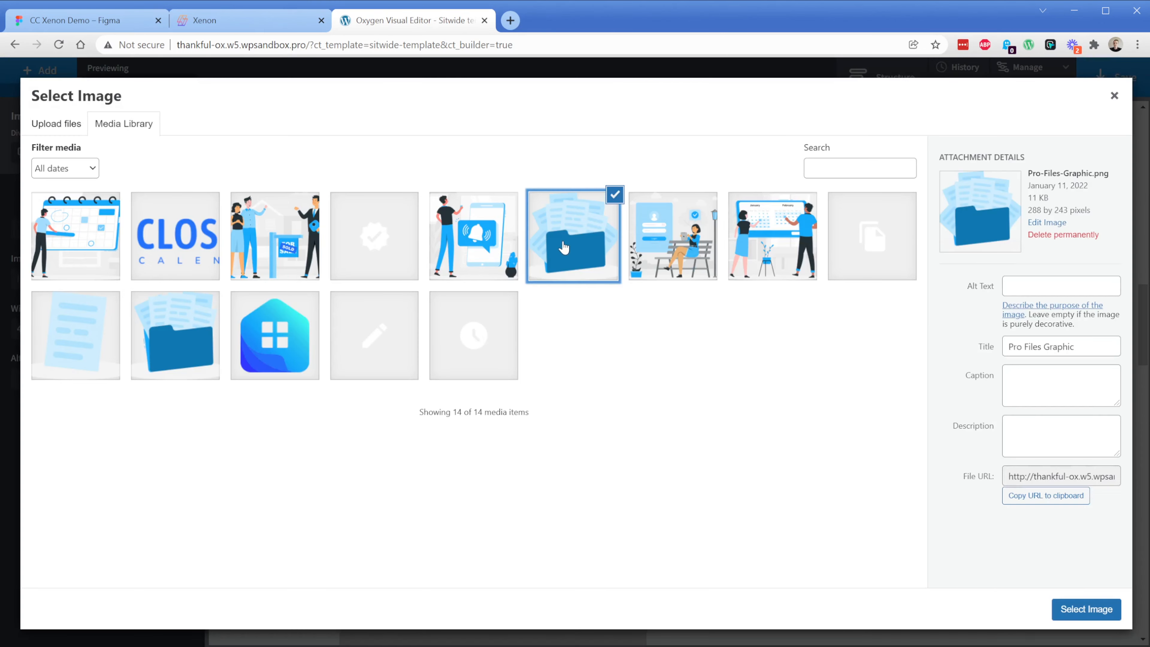
left_click(1082, 609)
Replace the placeholder image in the step 3 row with Step-2-Graphic.png from the media library
left_click(558, 515)
left_click(136, 278)
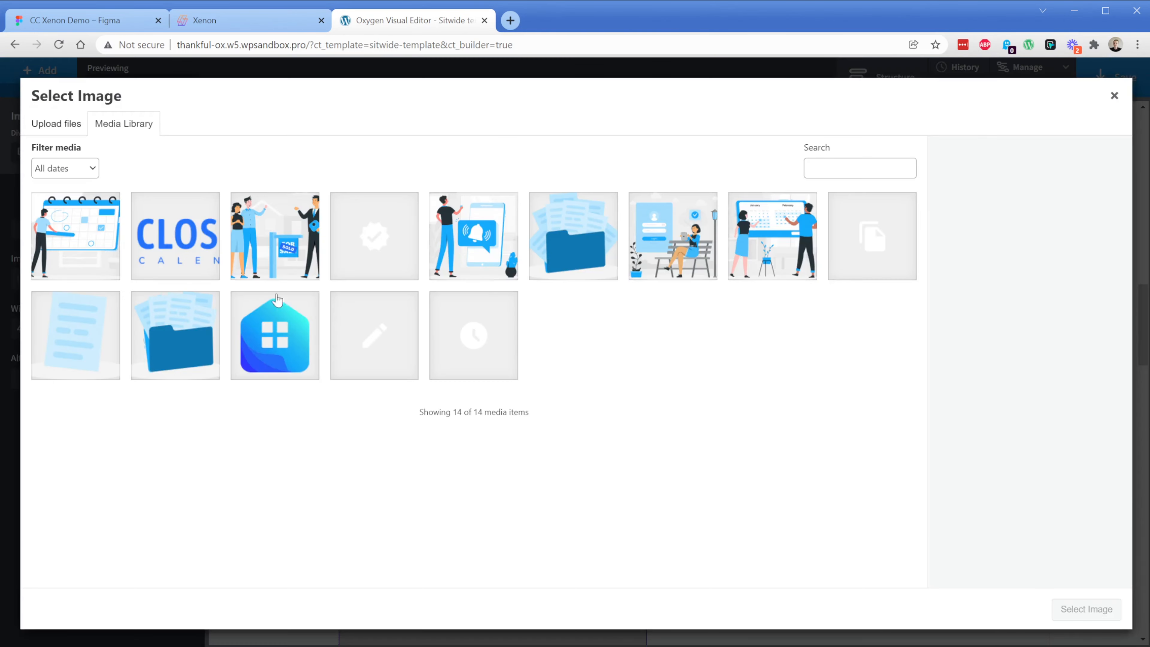
left_click(649, 259)
left_click(794, 284)
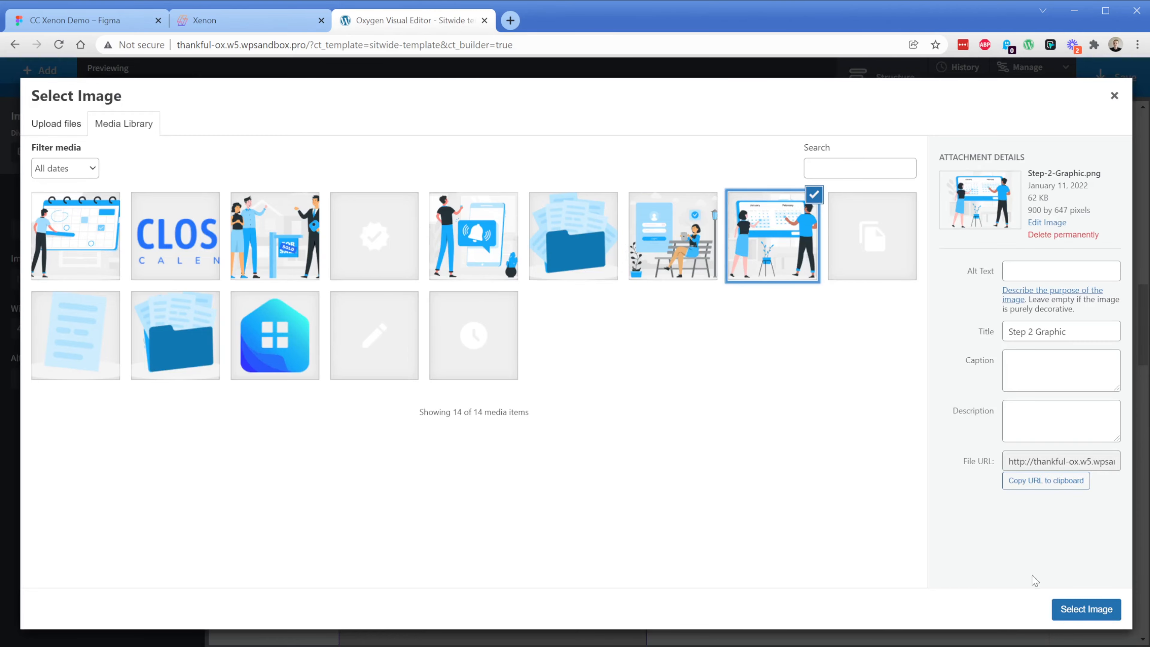
left_click(1062, 606)
Replace the placeholder image in the step 4 row with the phone notification bell graphic from the media library
scroll(718, 436, "down", 6)
left_click(788, 430)
left_click(141, 277)
left_click(477, 258)
left_click(1086, 609)
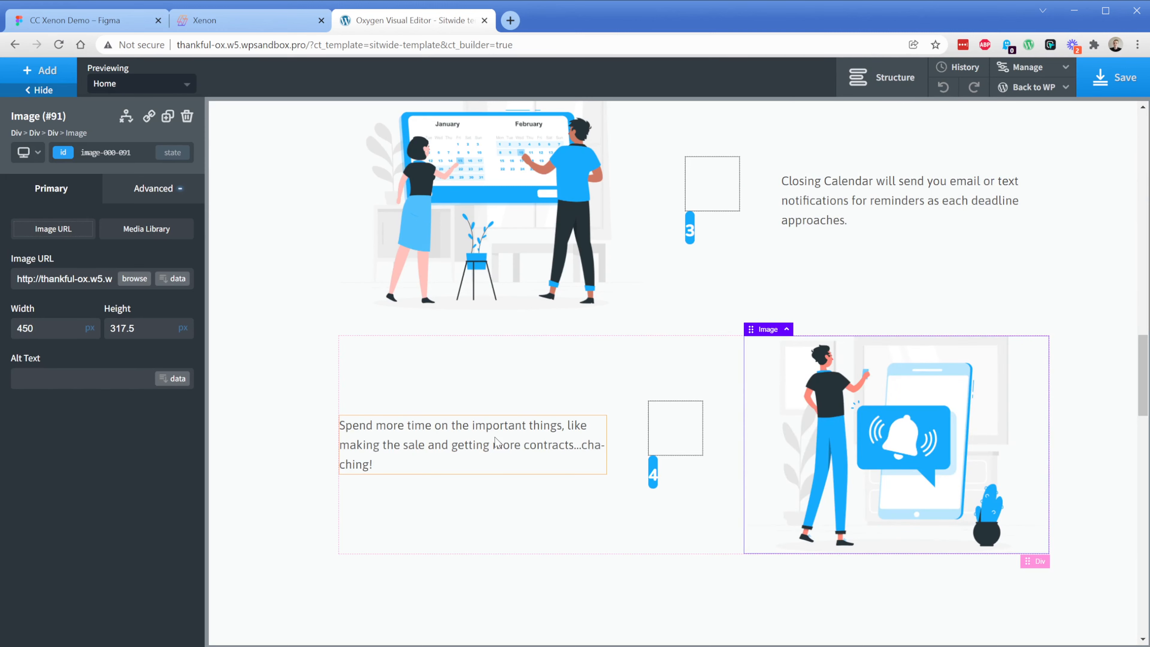
Delete the block of extra placeholder images stacked below the first image in the Basic pricing card
scroll(496, 442, "down", 7)
scroll(498, 437, "down", 8)
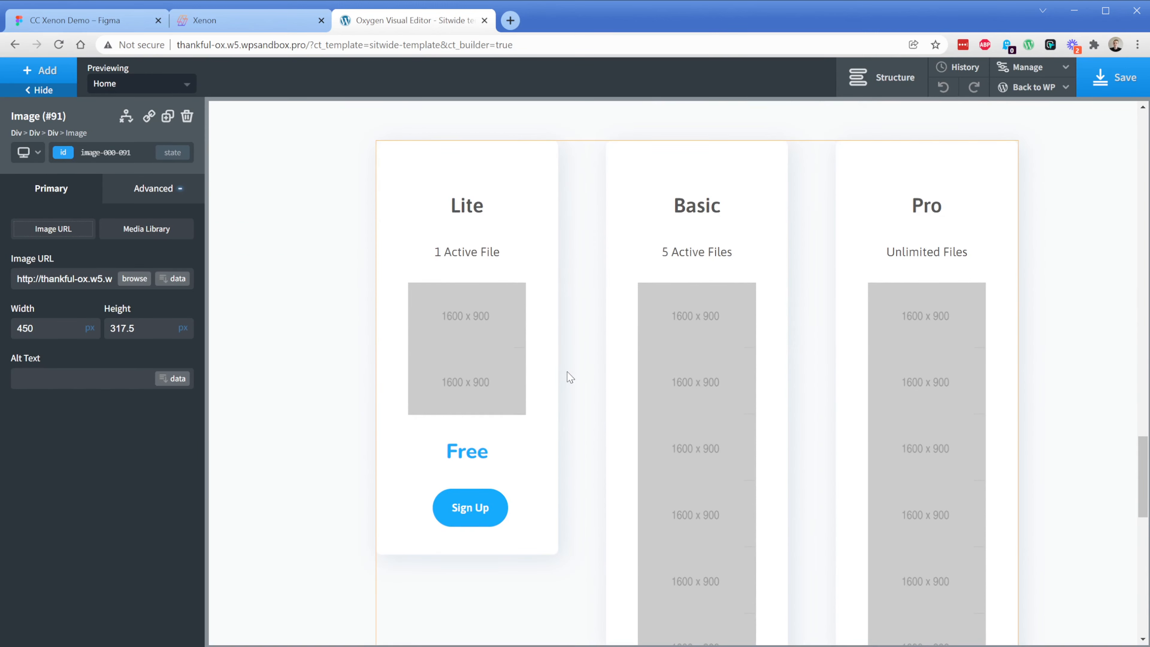
left_click(689, 345)
left_click(705, 505)
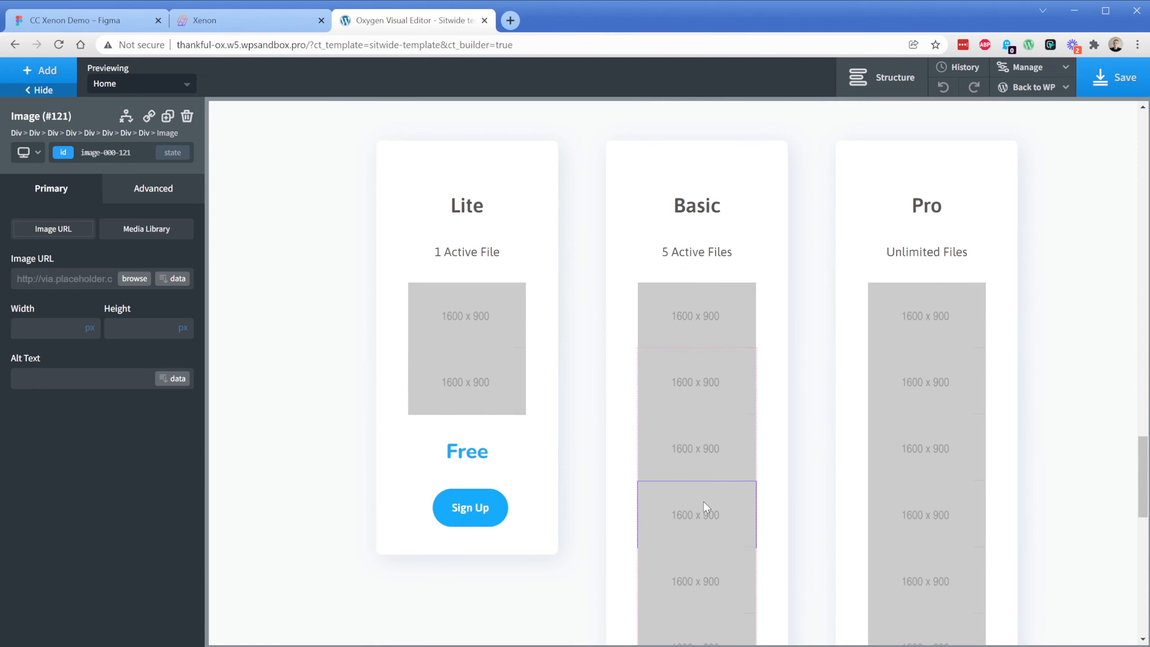
left_click(679, 316)
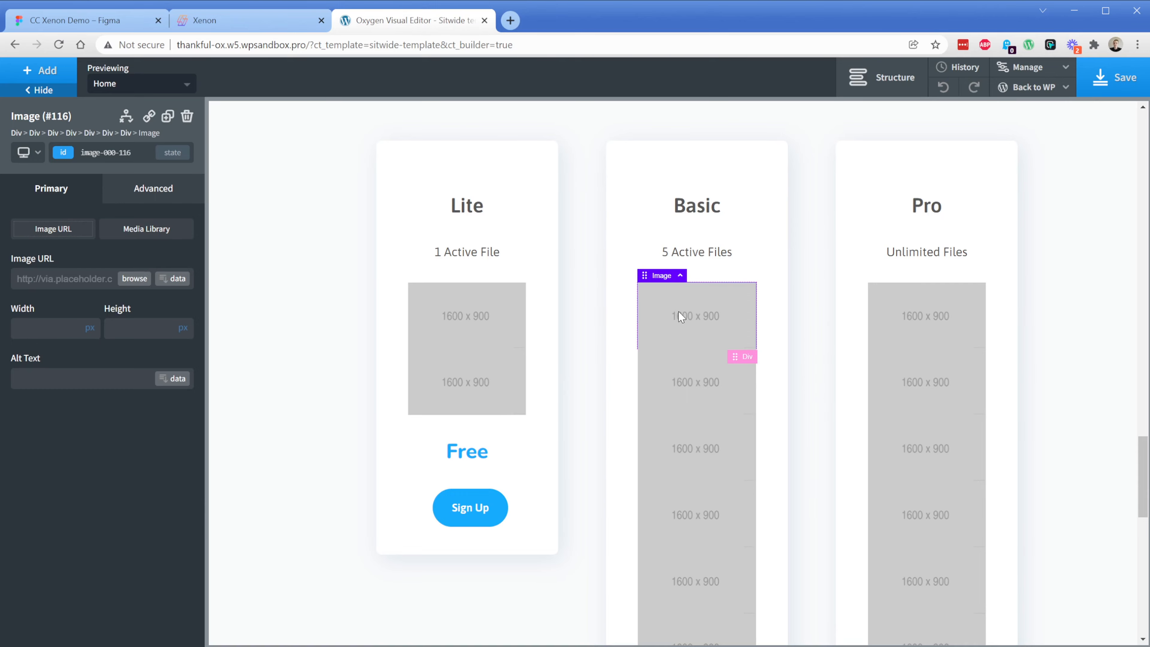
left_click(883, 77)
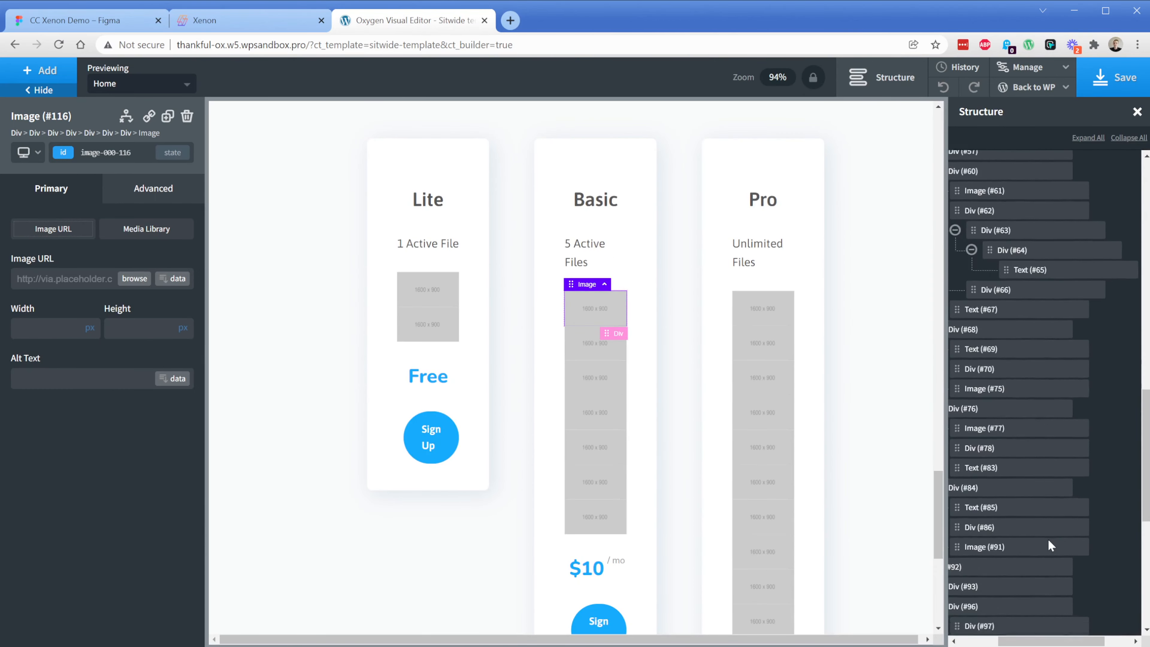
left_click_drag(1062, 639, 1111, 632)
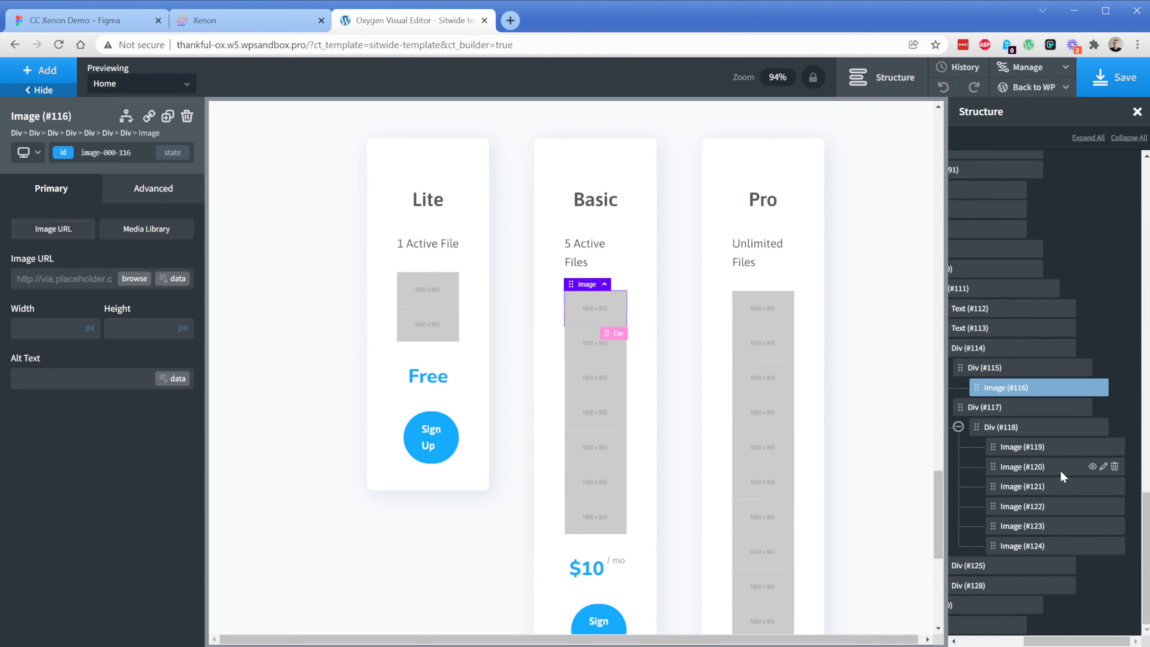
left_click(1036, 426)
left_click(1098, 426)
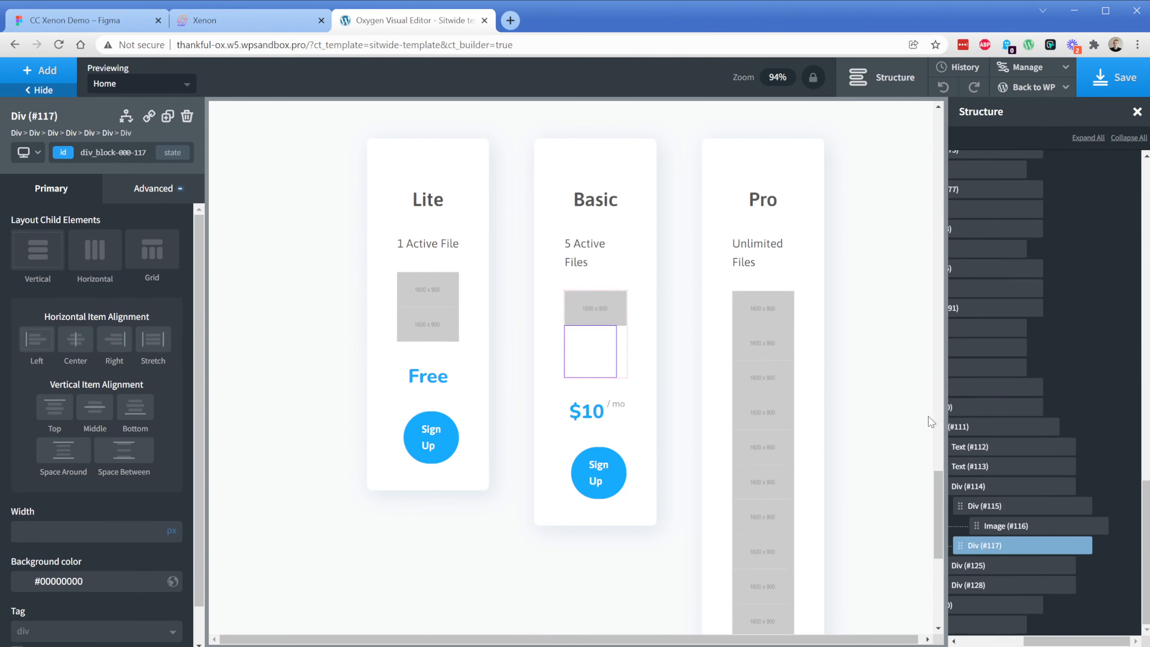
left_click(187, 116)
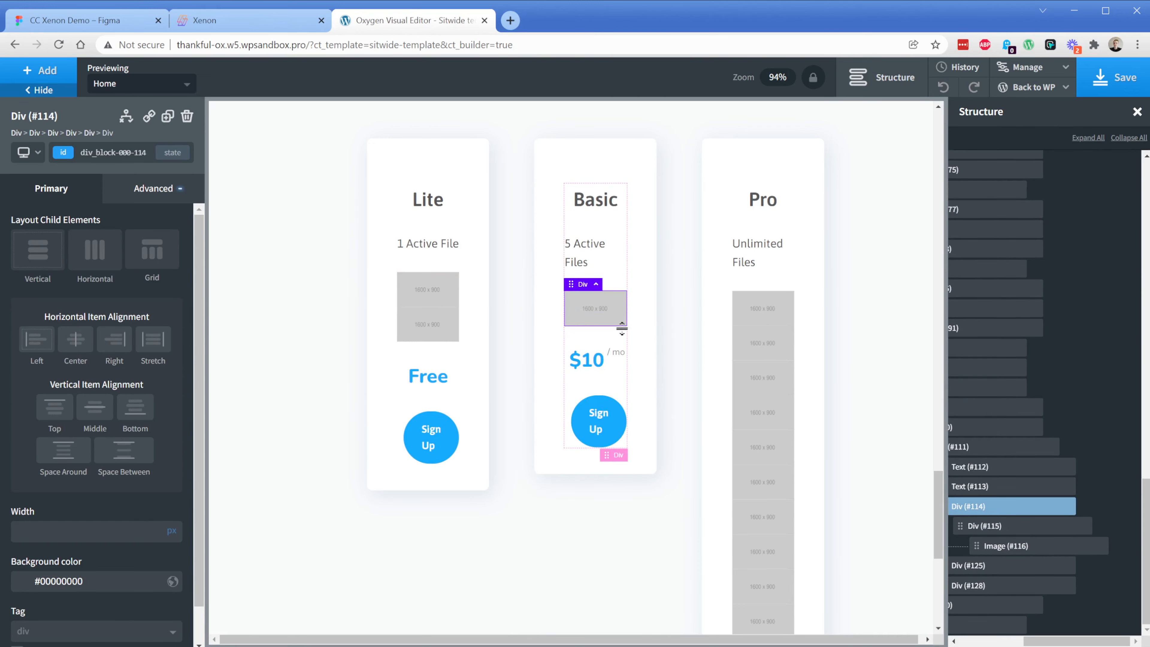
Replace the remaining placeholder image in the Basic pricing card with Lite-Files-Graphic.png from the media library
left_click(136, 278)
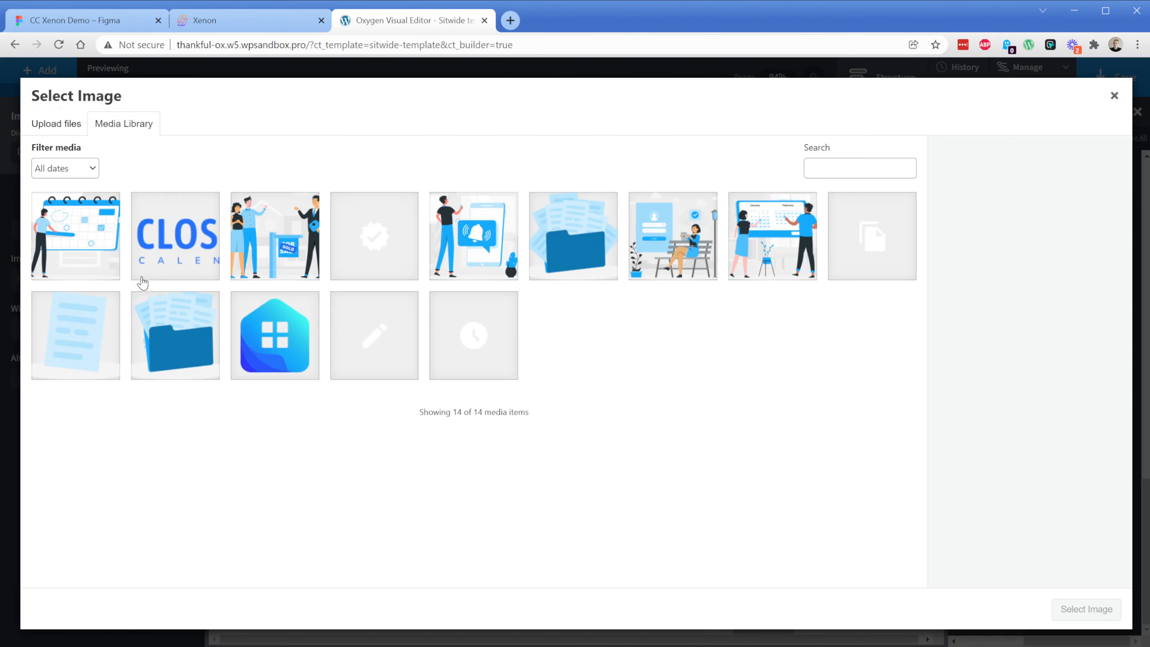
left_click(97, 349)
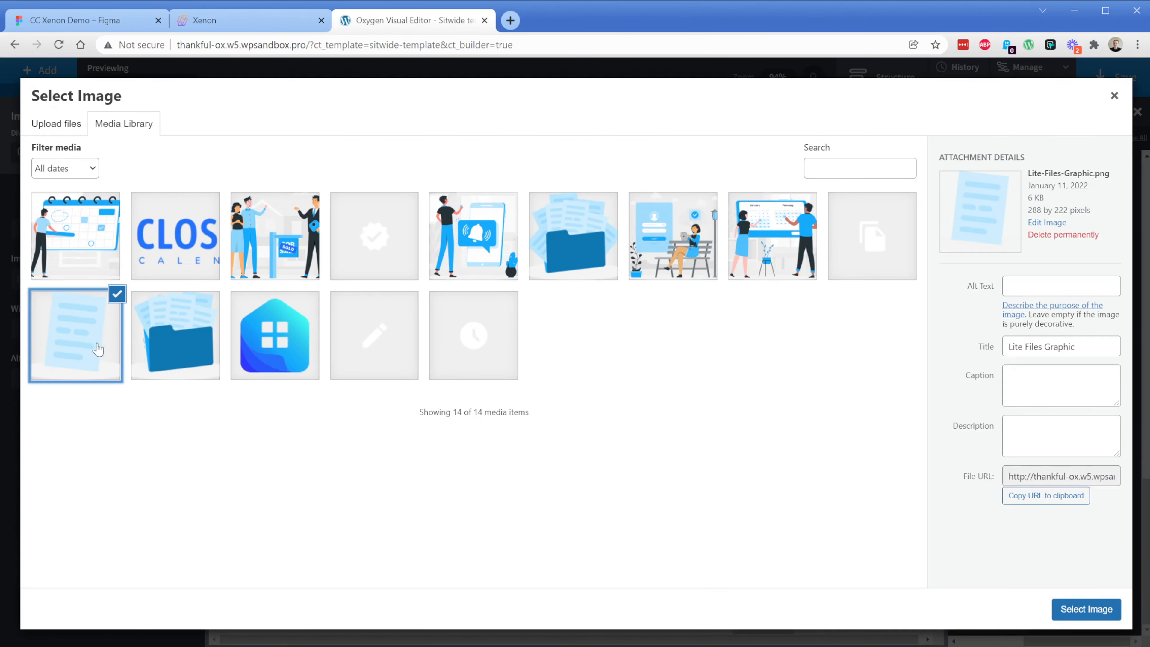
left_click(1086, 609)
Replace the logo placeholder in the footer with the blue house logo from the media library
scroll(367, 403, "down", 6)
left_click(413, 501)
left_click(134, 278)
left_click(274, 335)
left_click(1083, 609)
Set the width of the outer footer container and the white navigation block inside it to 100%
left_click(705, 547)
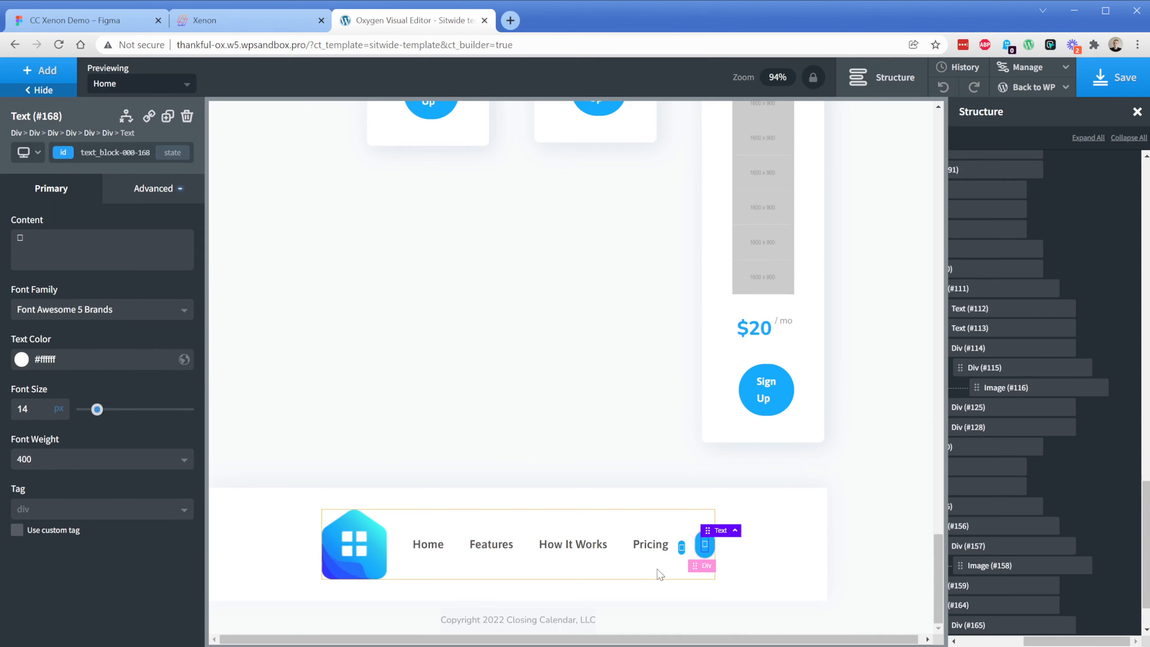
left_click(786, 575)
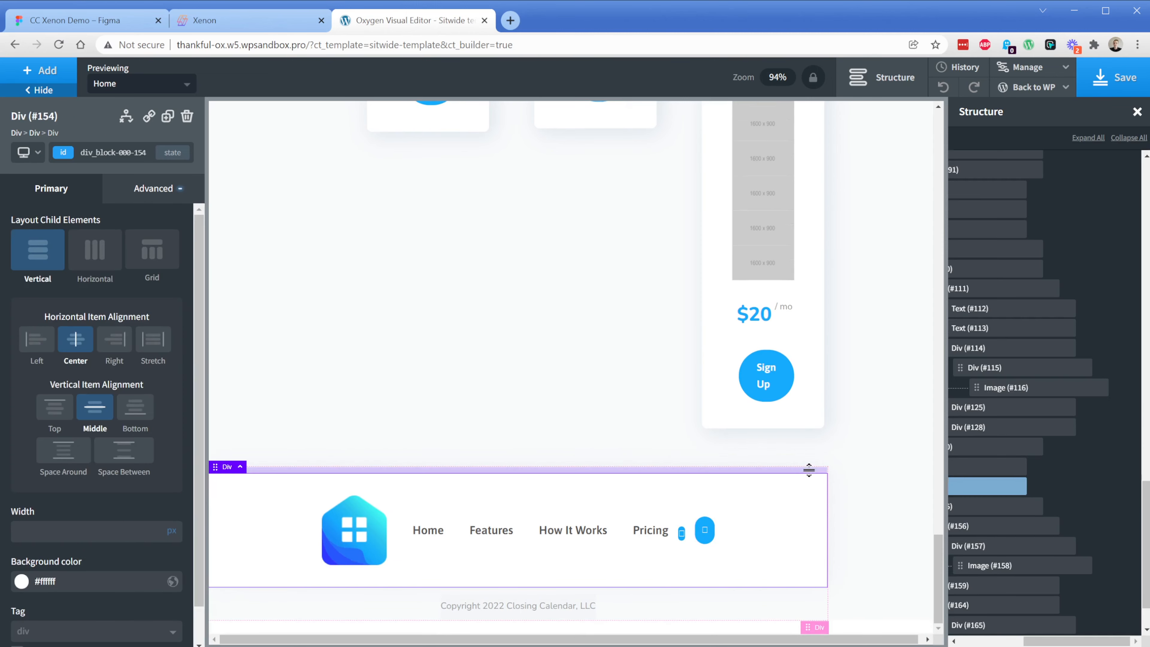
left_click(33, 133)
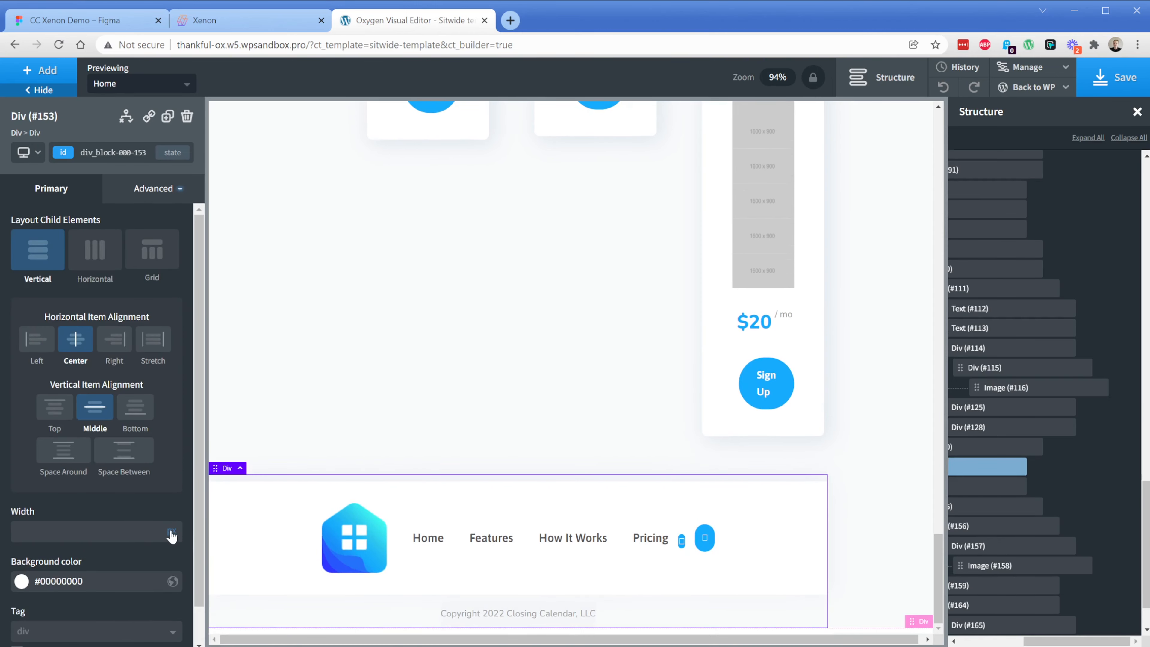
left_click(172, 544)
type("100")
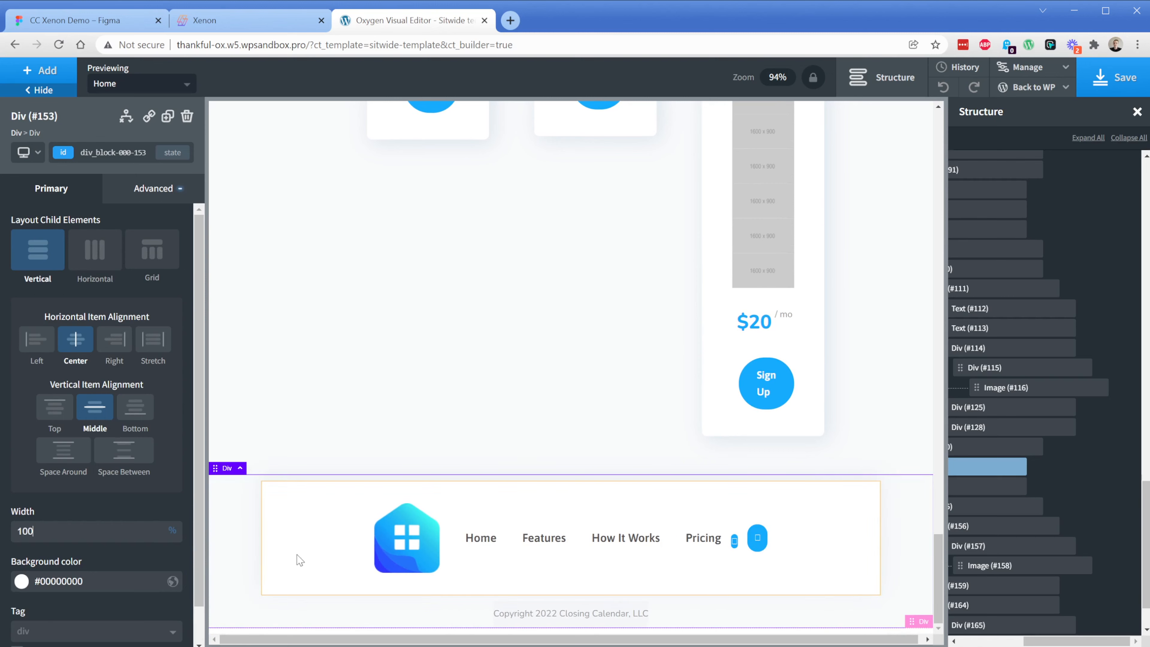
left_click(275, 547)
left_click(172, 531)
type("100")
Delete the block of extra placeholder images stacked below the first image in the Pro pricing card
scroll(744, 295, "up", 4)
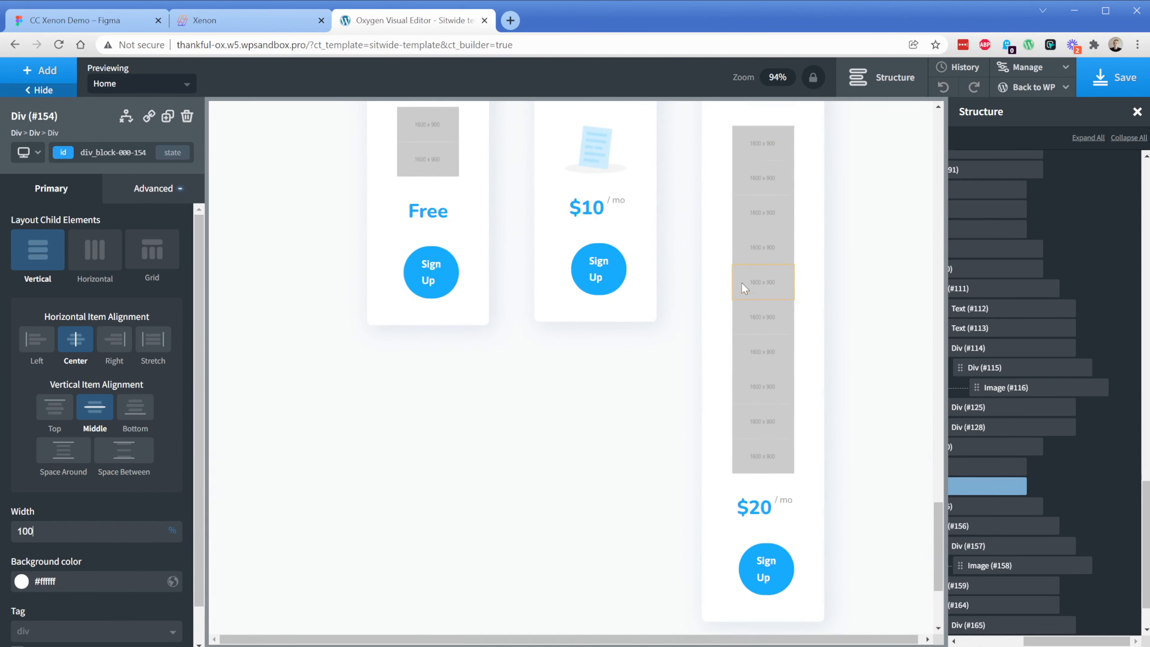
left_click(769, 193)
left_click(781, 482)
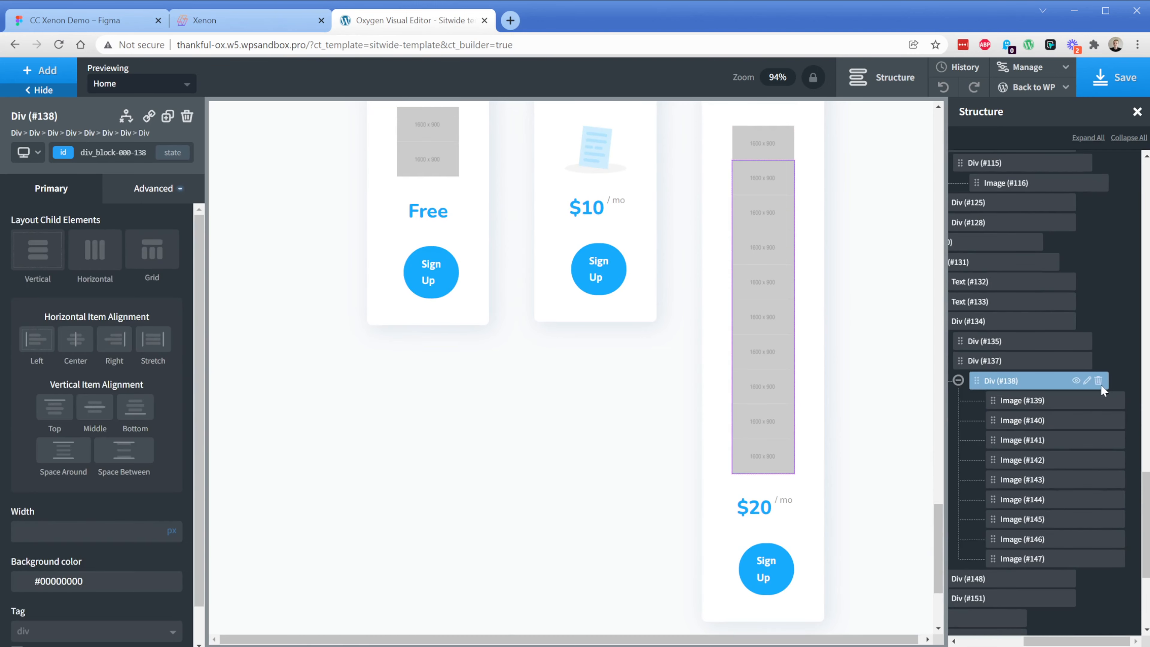
left_click(1101, 383)
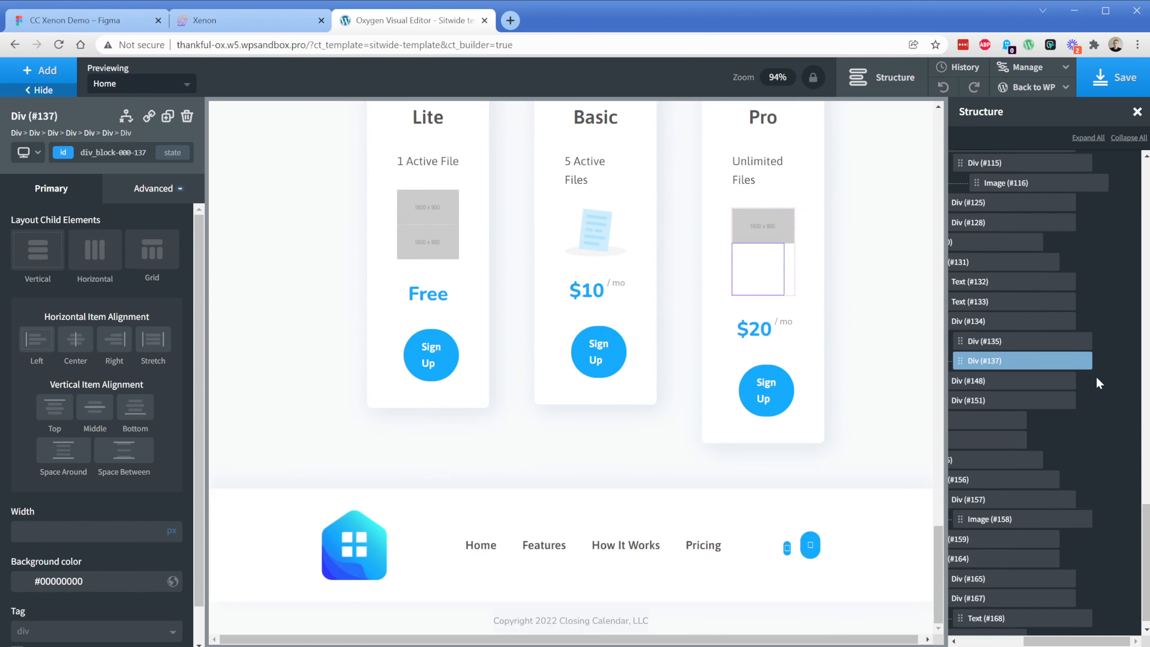
left_click(187, 116)
Replace the remaining placeholder image in the Pro pricing card with the blue folder graphic from the media library
left_click(777, 267)
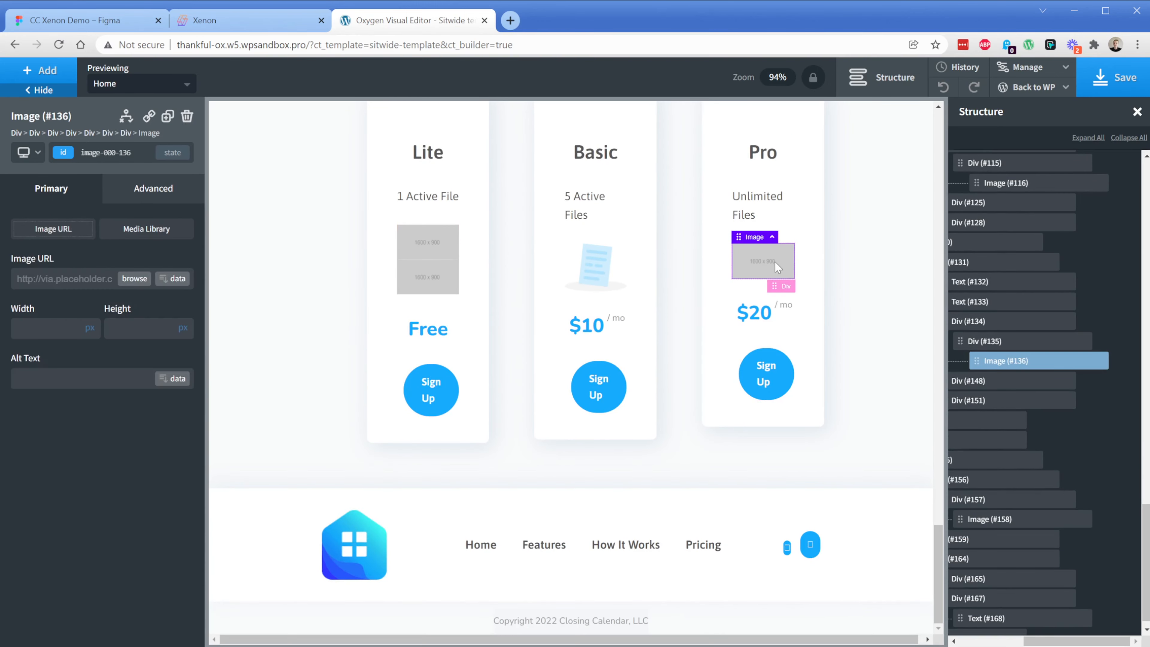
left_click(134, 278)
left_click(185, 343)
left_click(1086, 609)
Delete the extra placeholder block in the Lite pricing card and replace its remaining placeholder with the single document graphic
left_click(425, 262)
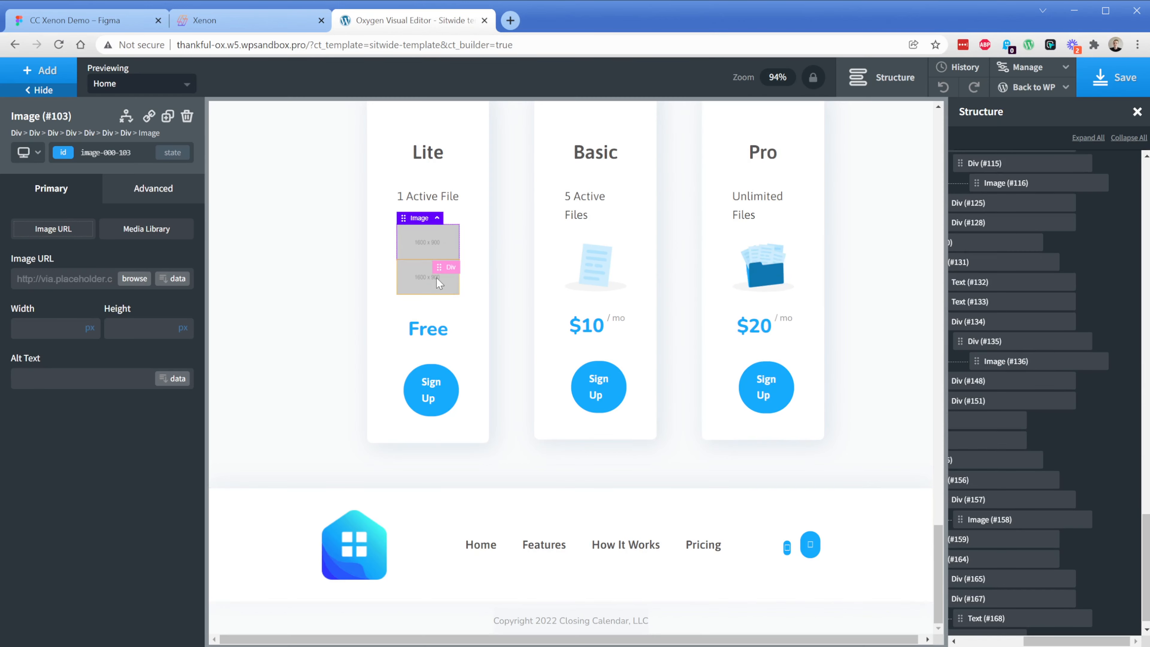
left_click(187, 116)
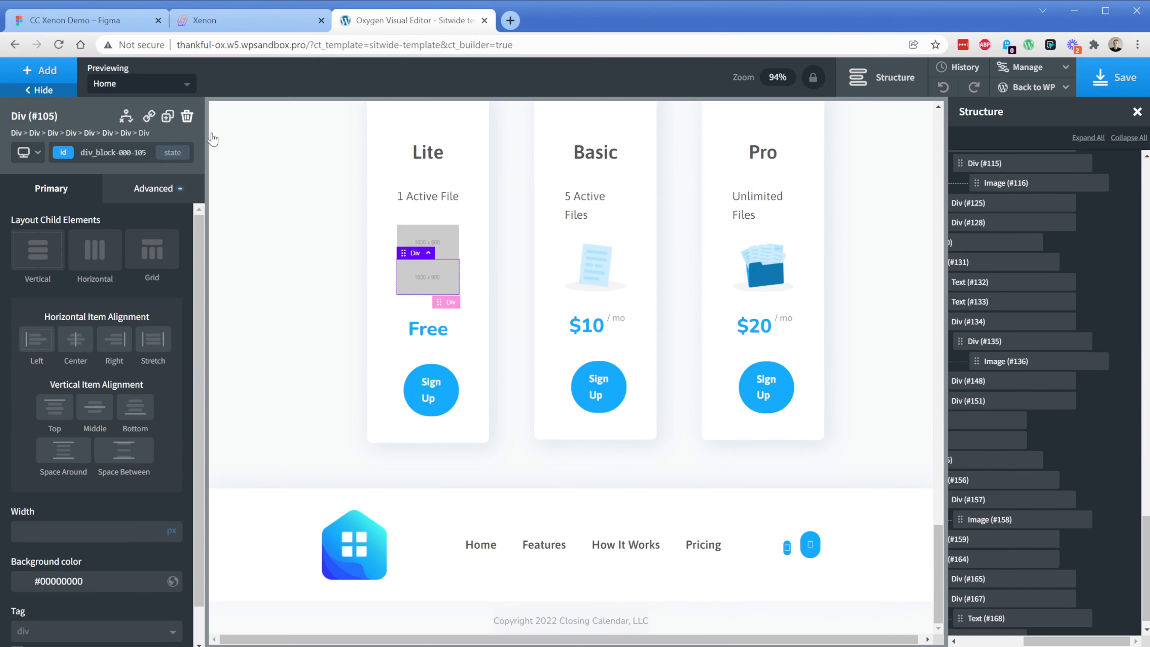
left_click(187, 116)
left_click(398, 247)
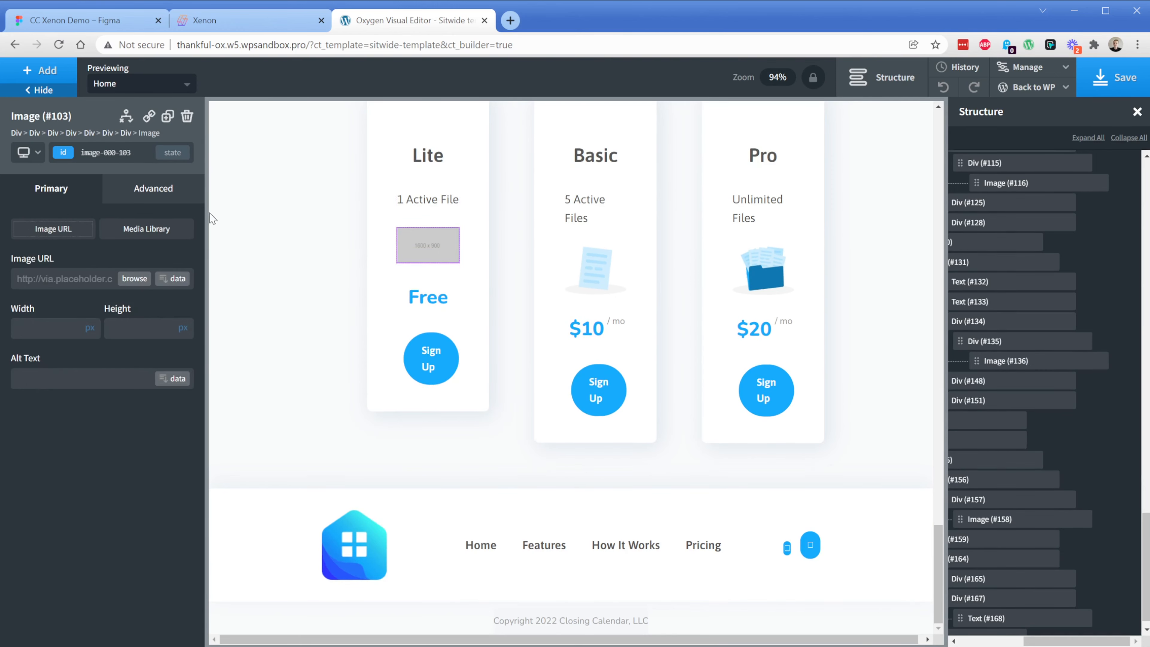
left_click(134, 278)
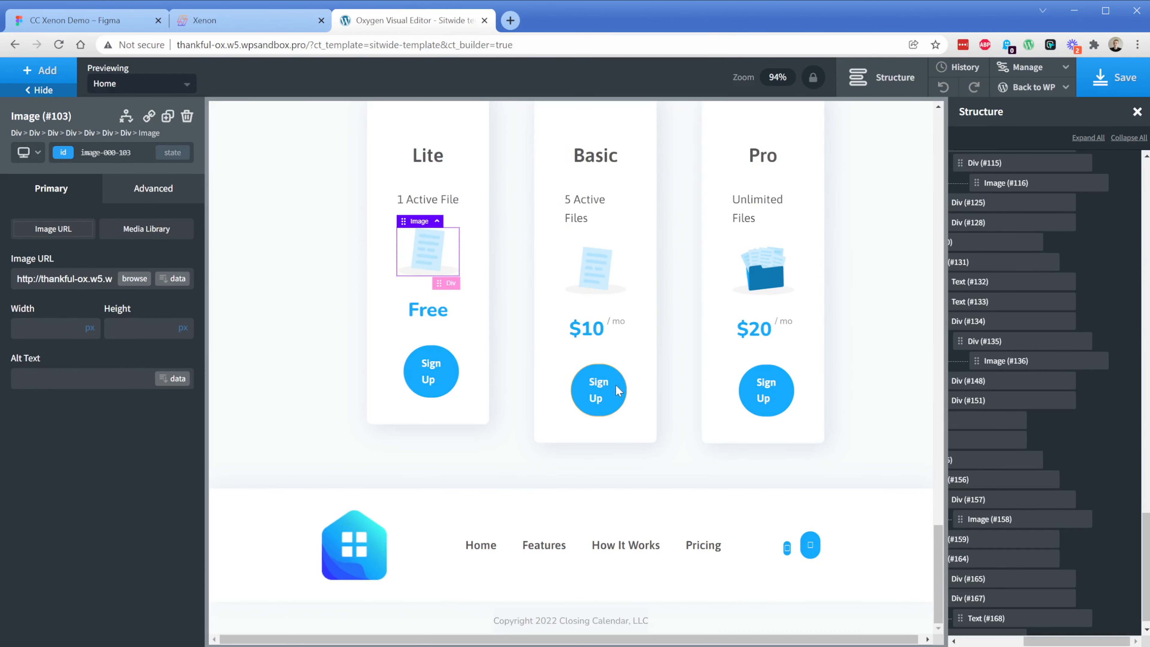
Center the items horizontally in the block containing "Flexible options available!" and the "Choose your plan" heading
left_click(669, 348)
scroll(498, 370, "up", 3)
left_click(628, 138)
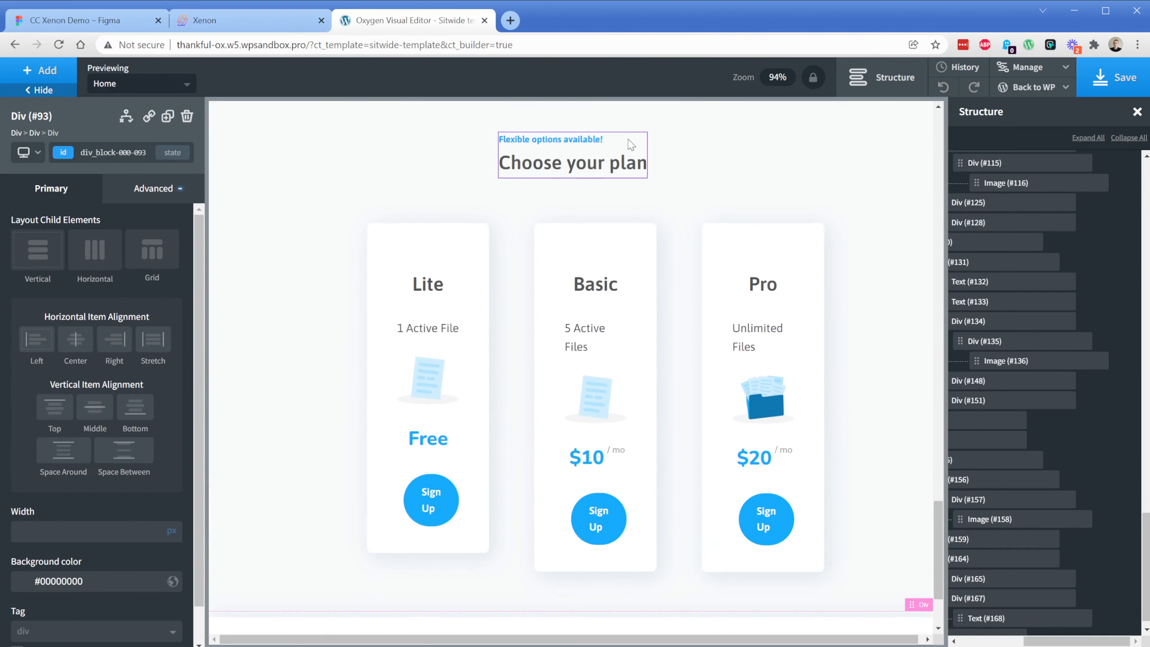
left_click(75, 349)
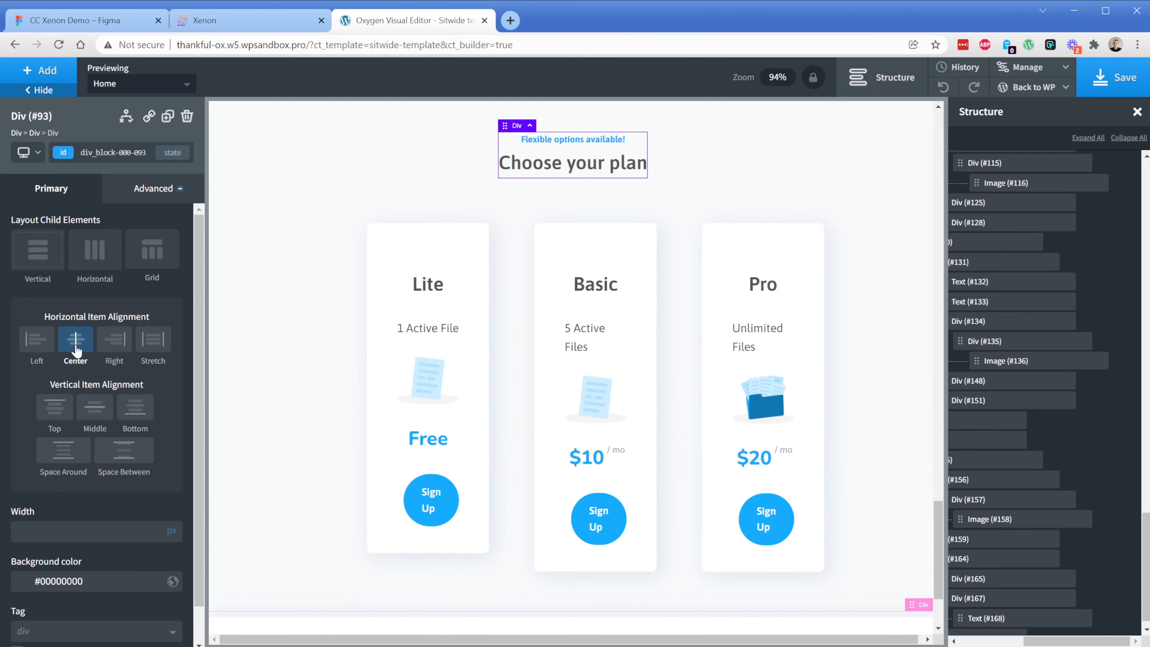
Save the template and open the site's front end
left_click(1115, 85)
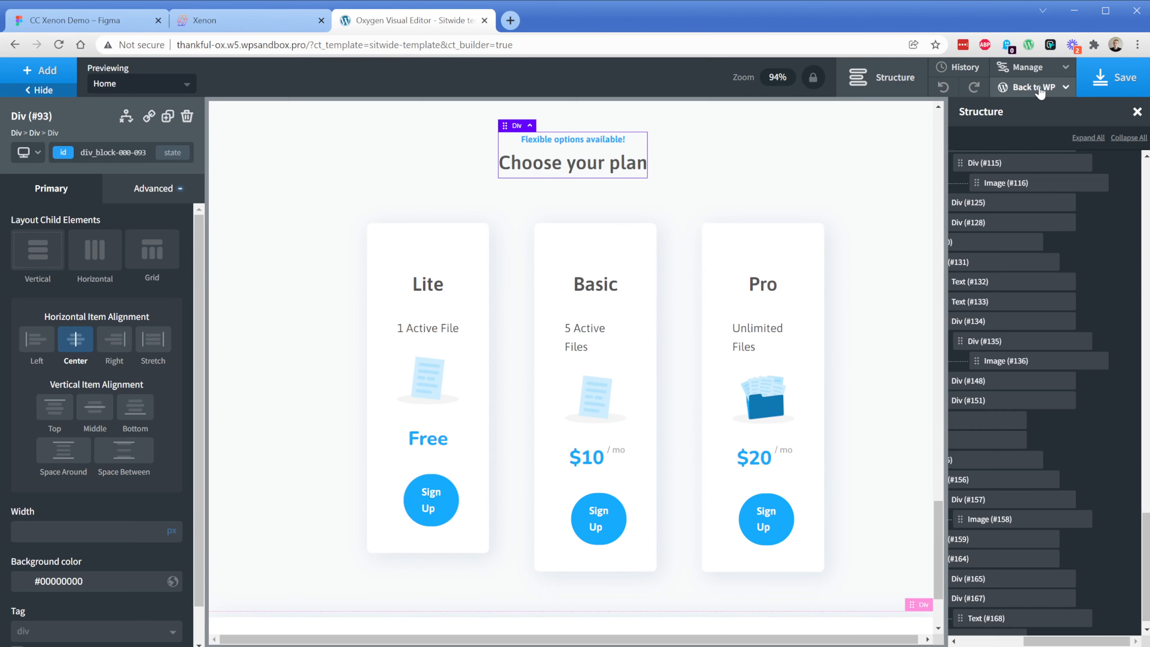
mouse_move(1037, 87)
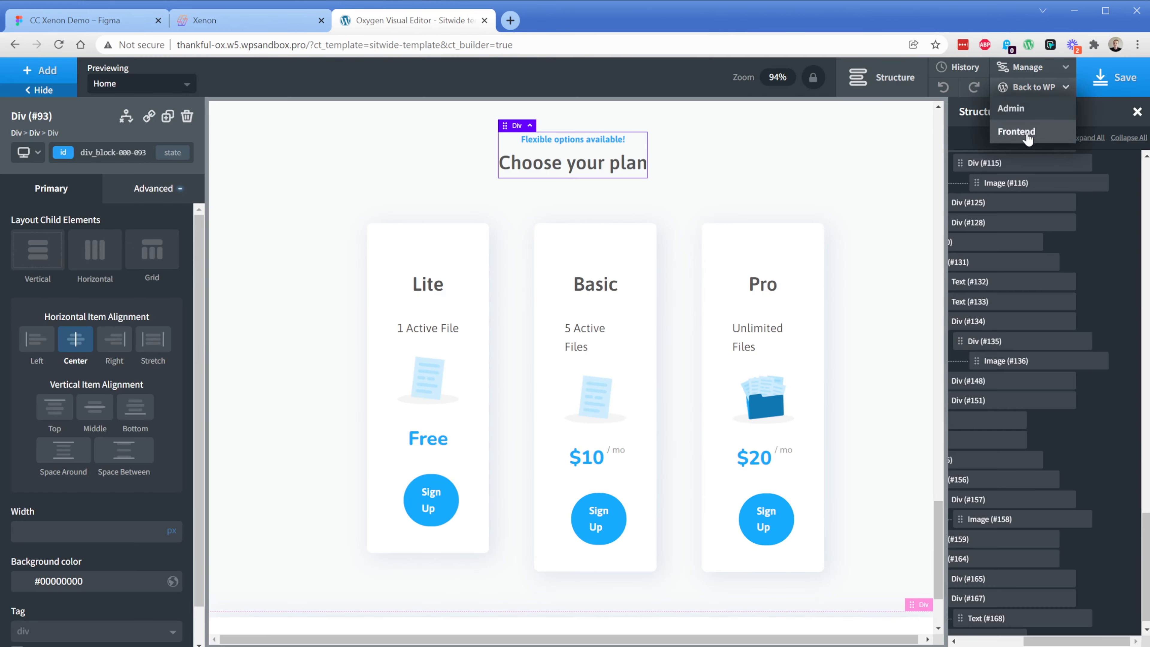
left_click(1016, 131)
Review the published homepage's feature section, how-it-works steps, pricing cards and footer for layout and images
scroll(524, 198, "down", 10)
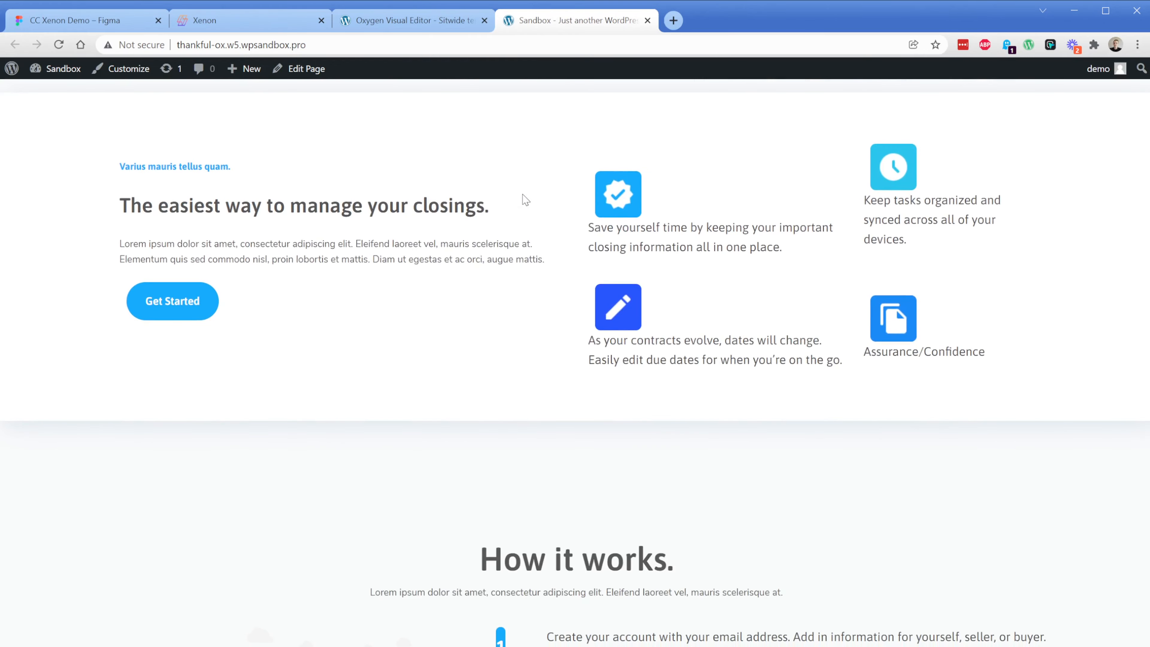
scroll(525, 200, "down", 10)
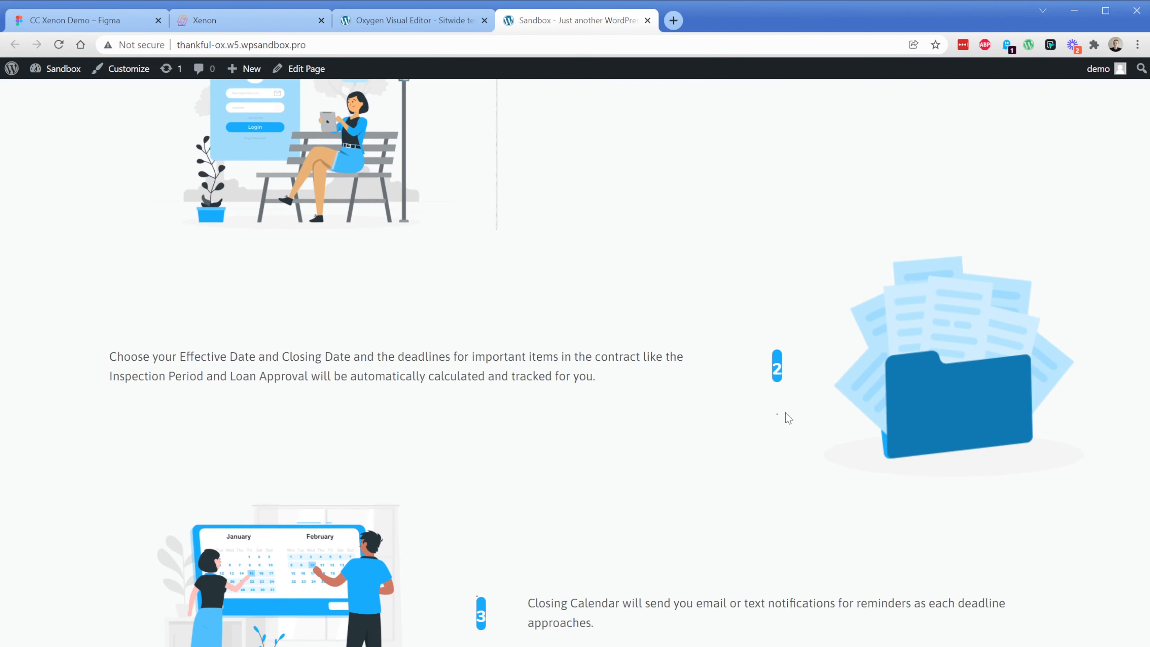
scroll(585, 249, "down", 8)
scroll(553, 288, "down", 10)
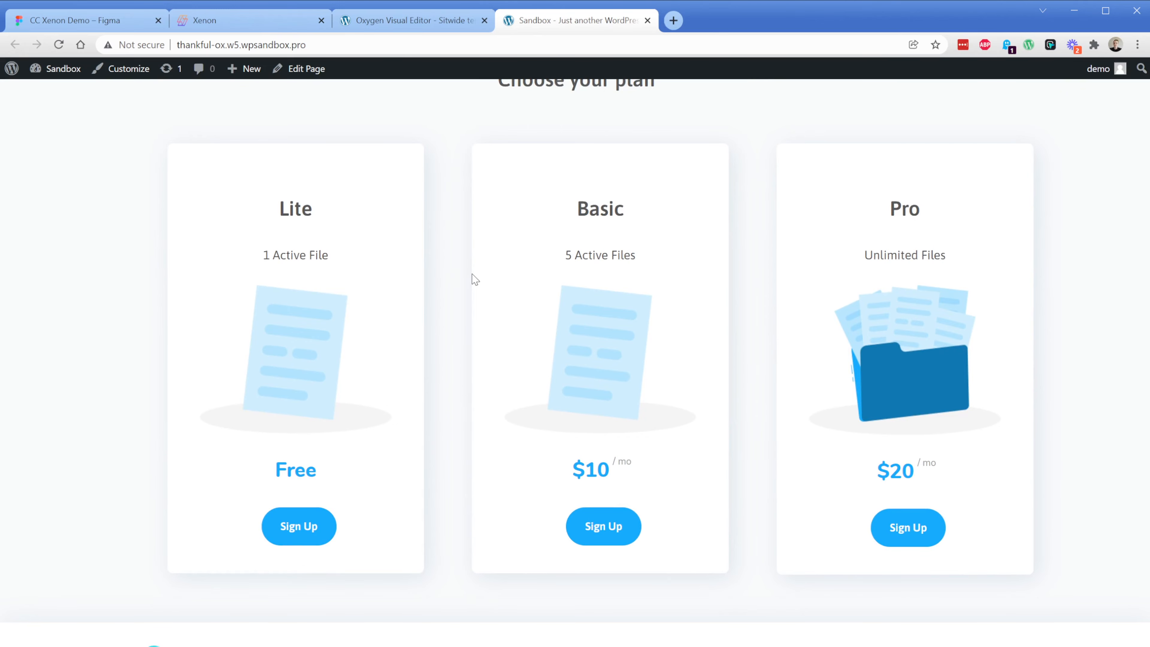
scroll(474, 280, "down", 3)
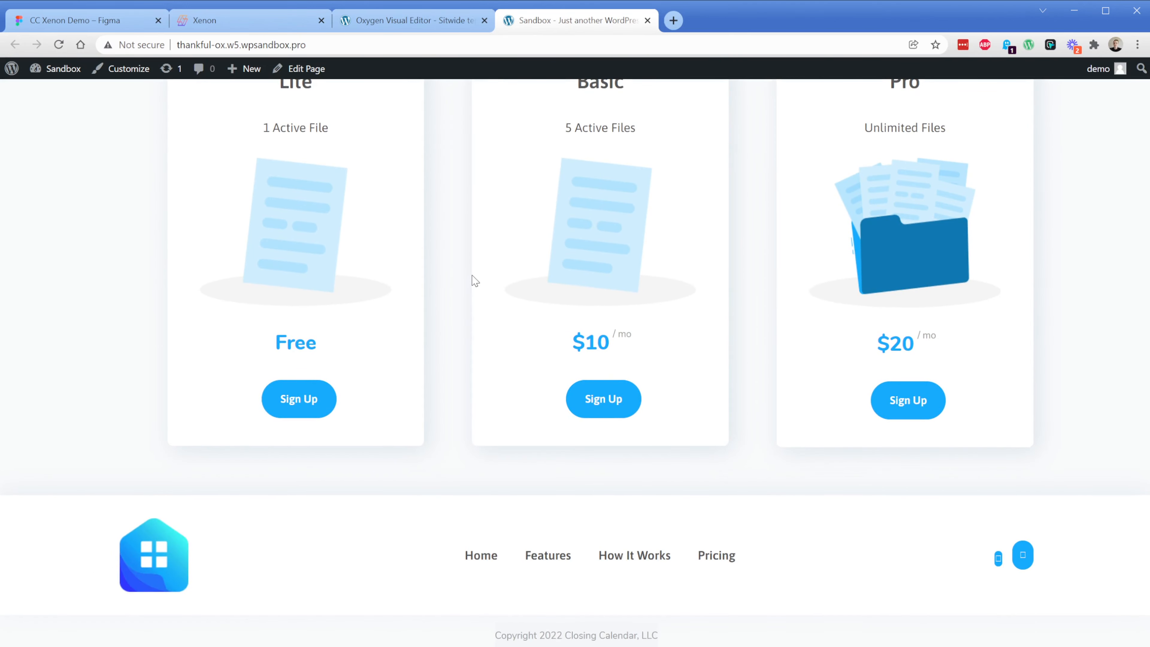
left_click(578, 551)
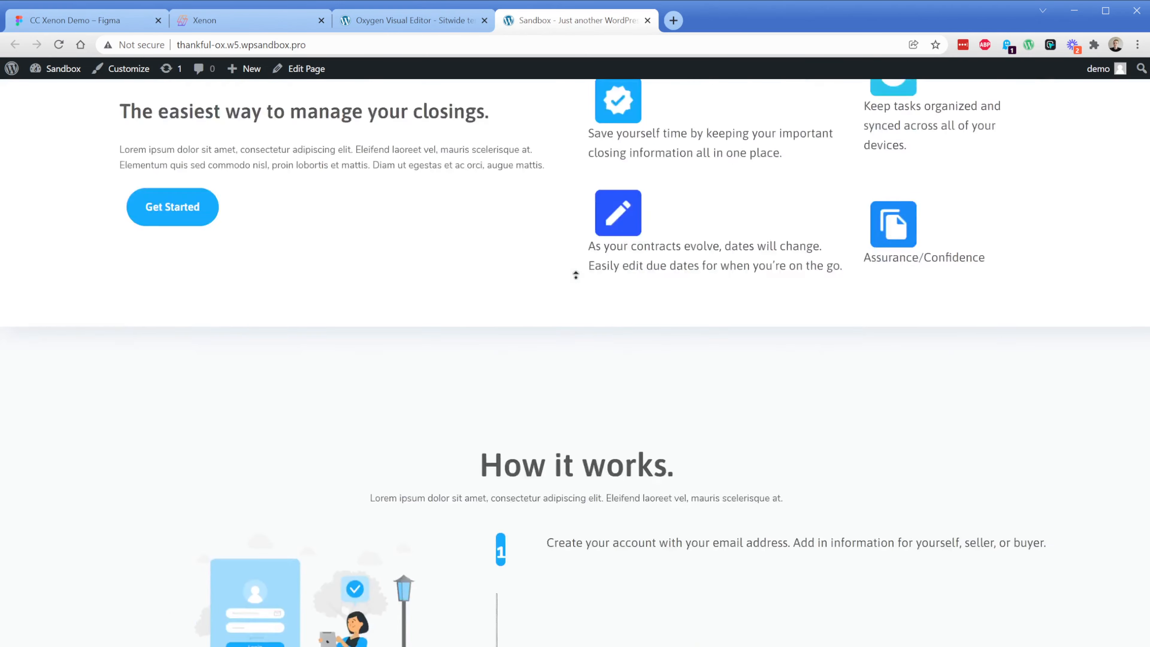